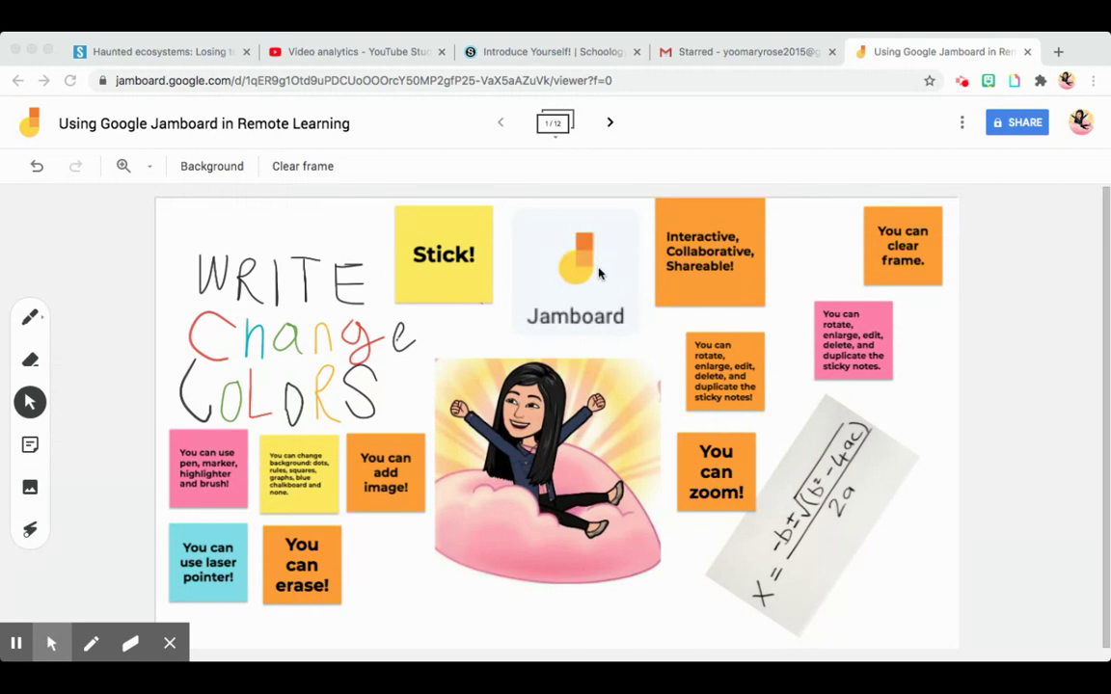
- View the Pen tool's pen types and colours, then switch back to the Select tool
click(43, 321)
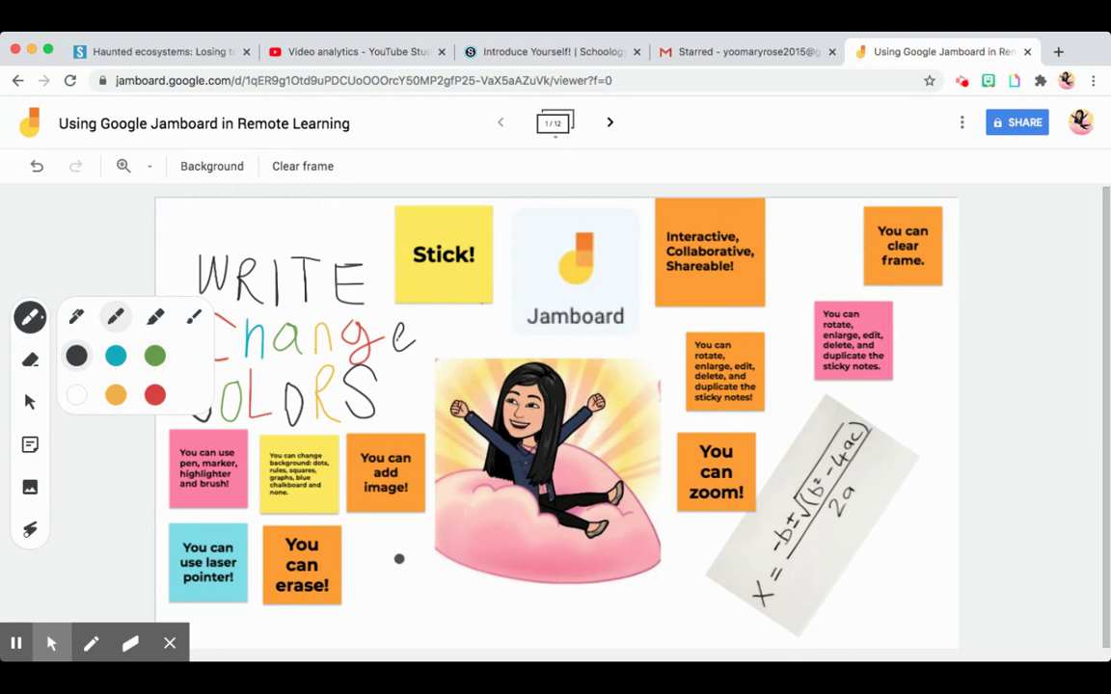
click(32, 402)
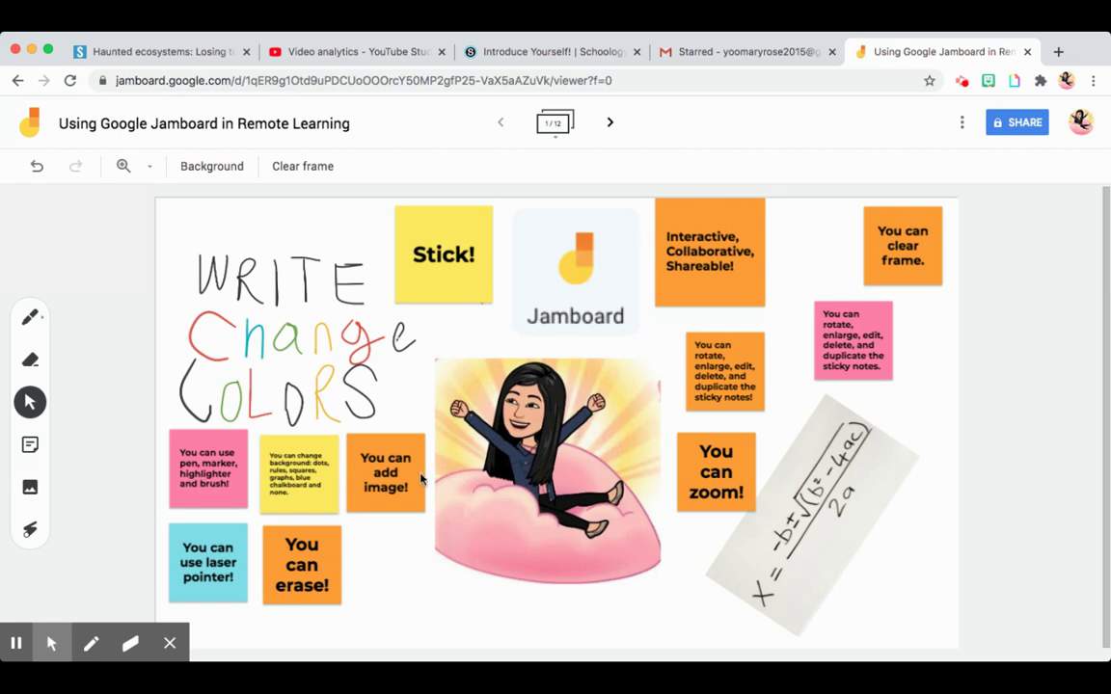
- Browse the Upload, Google Image Search and Google Drive image sources, then close the picker unchanged
click(29, 488)
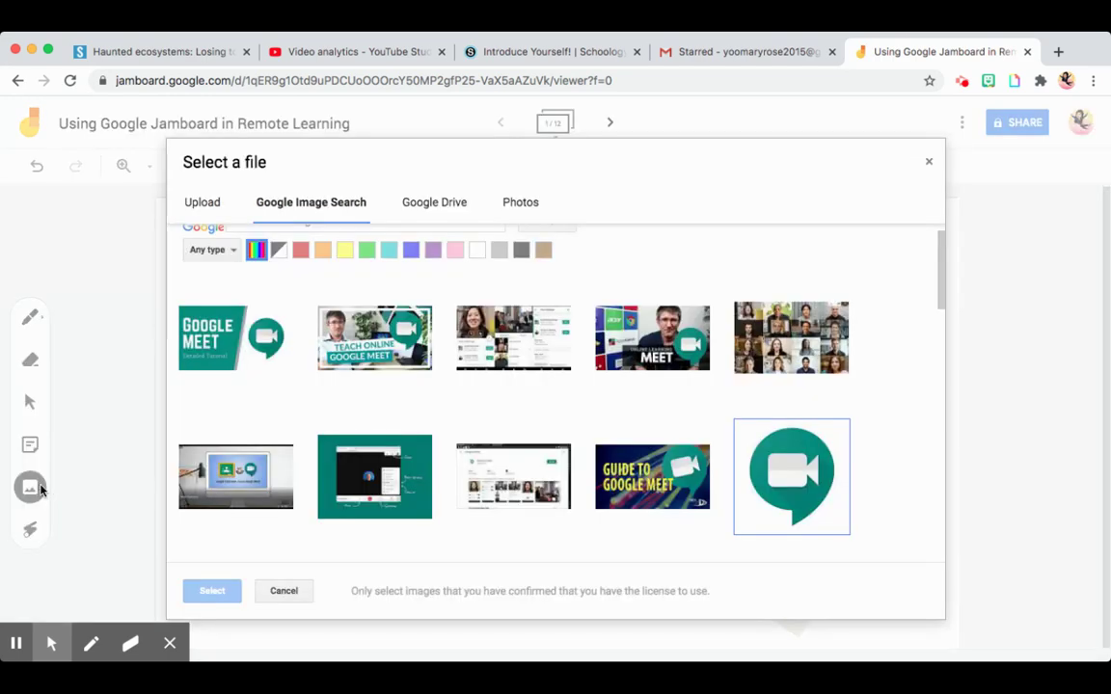
click(206, 206)
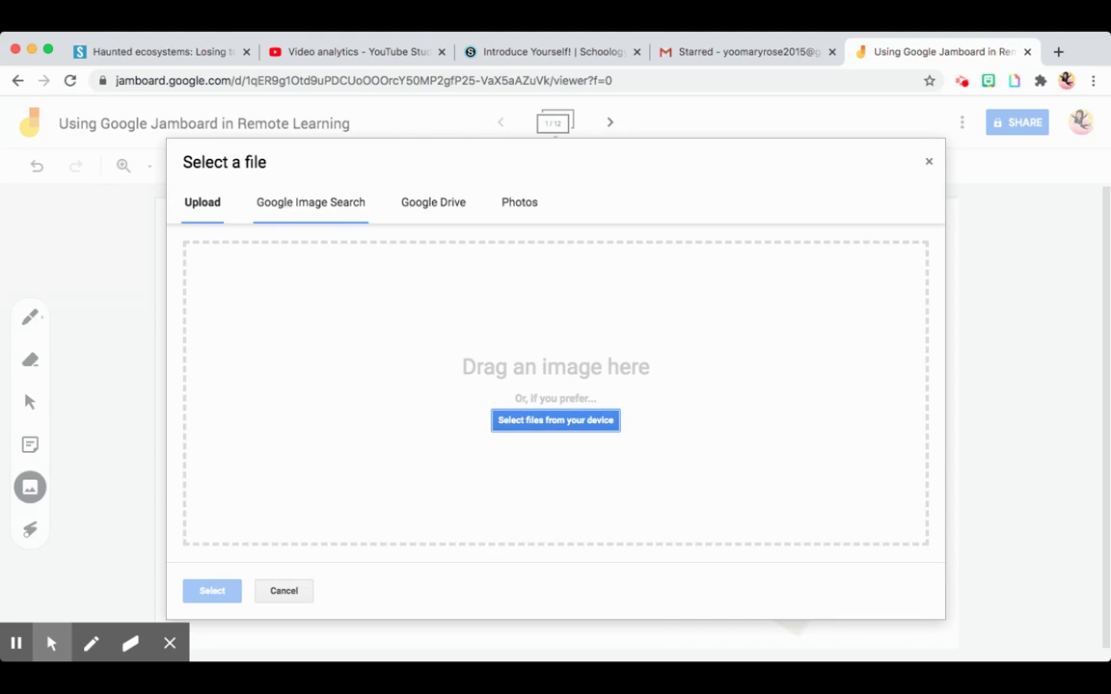
click(287, 209)
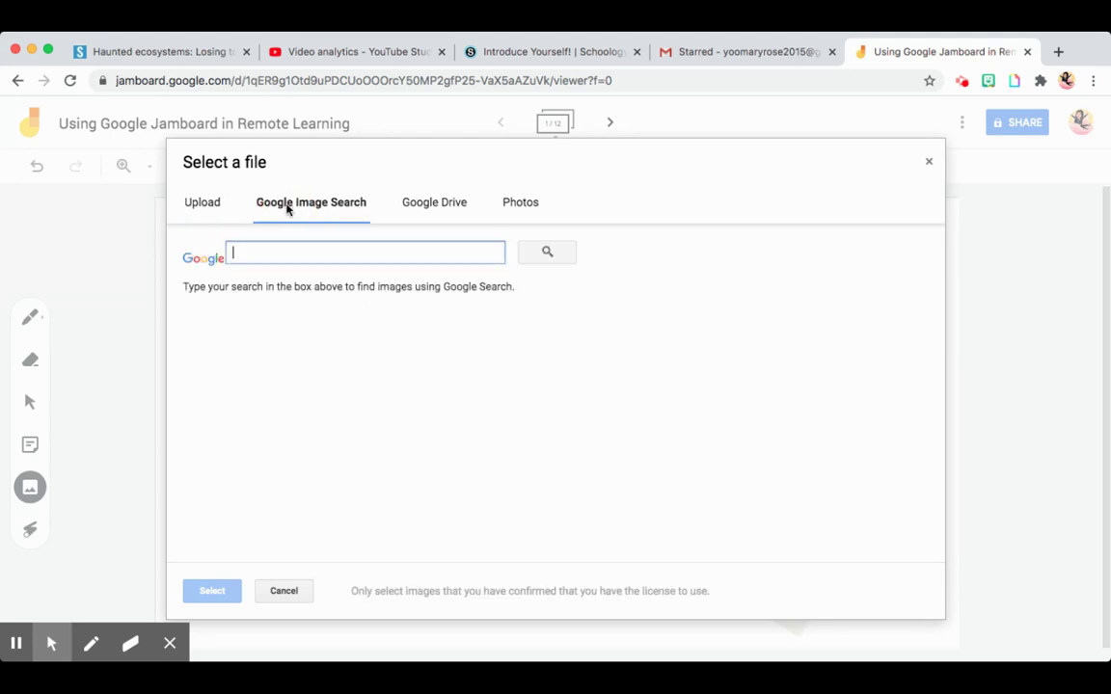
click(443, 203)
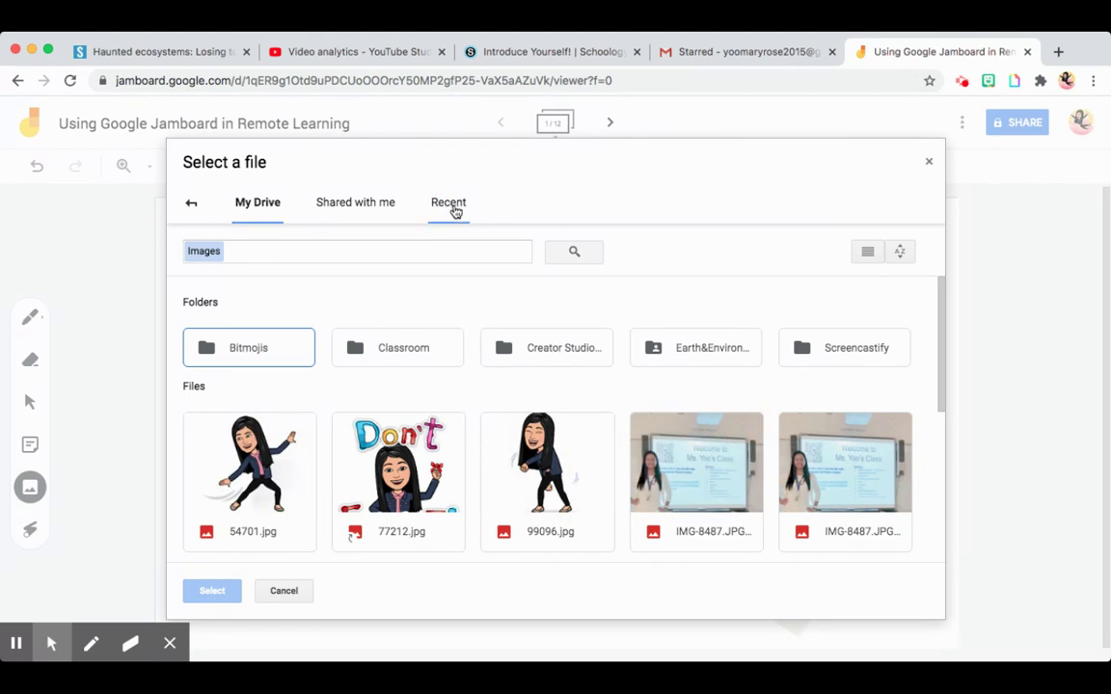
click(191, 204)
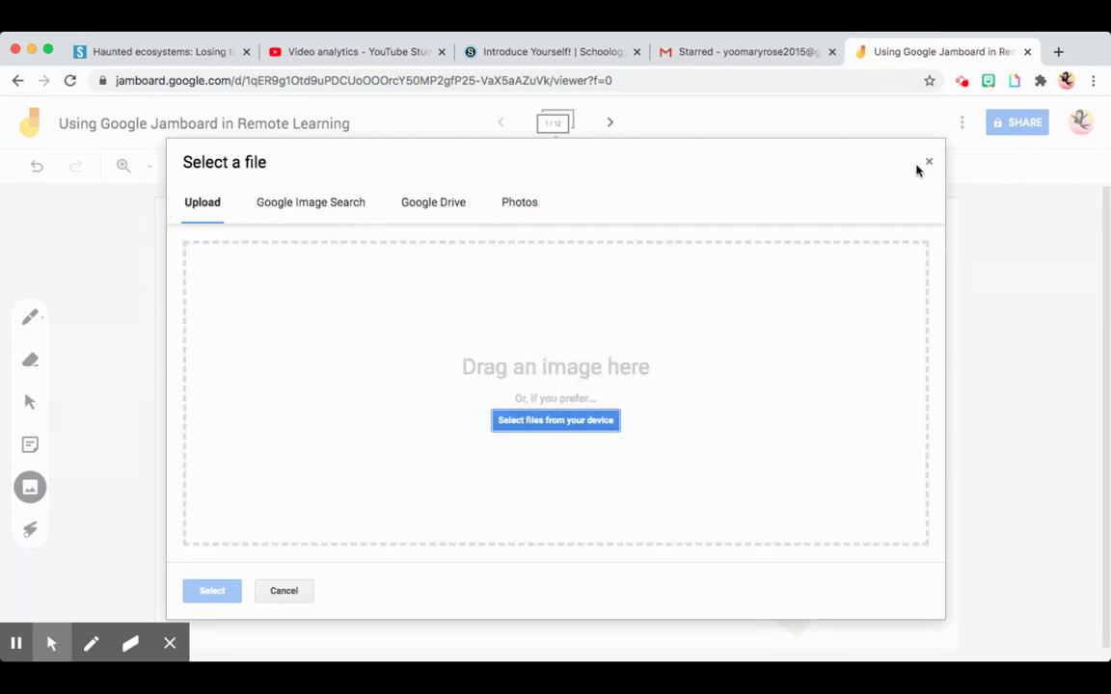
click(928, 163)
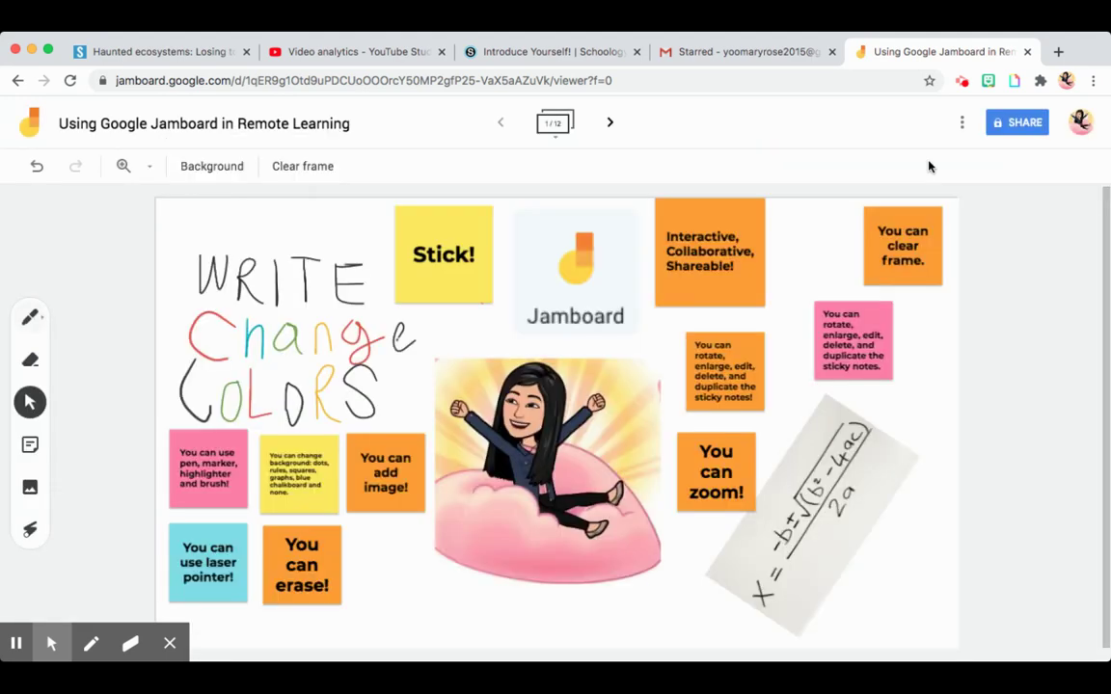
- Switch to the laser pointer and try the Dots, Ruled and Squares frame backgrounds
click(34, 534)
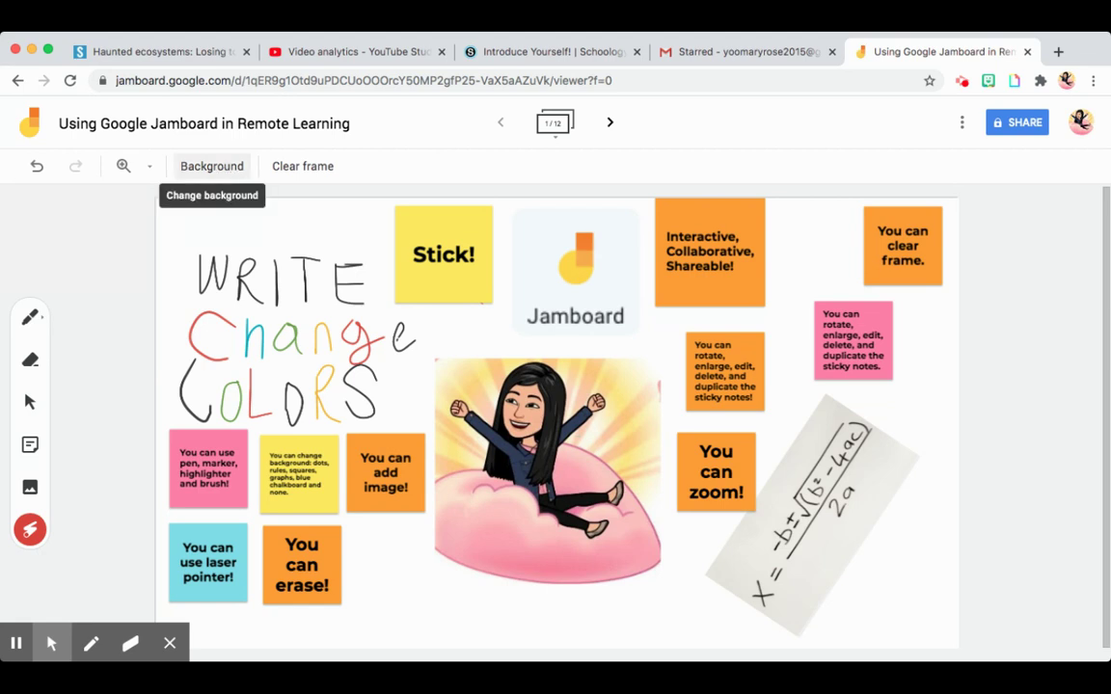
click(211, 166)
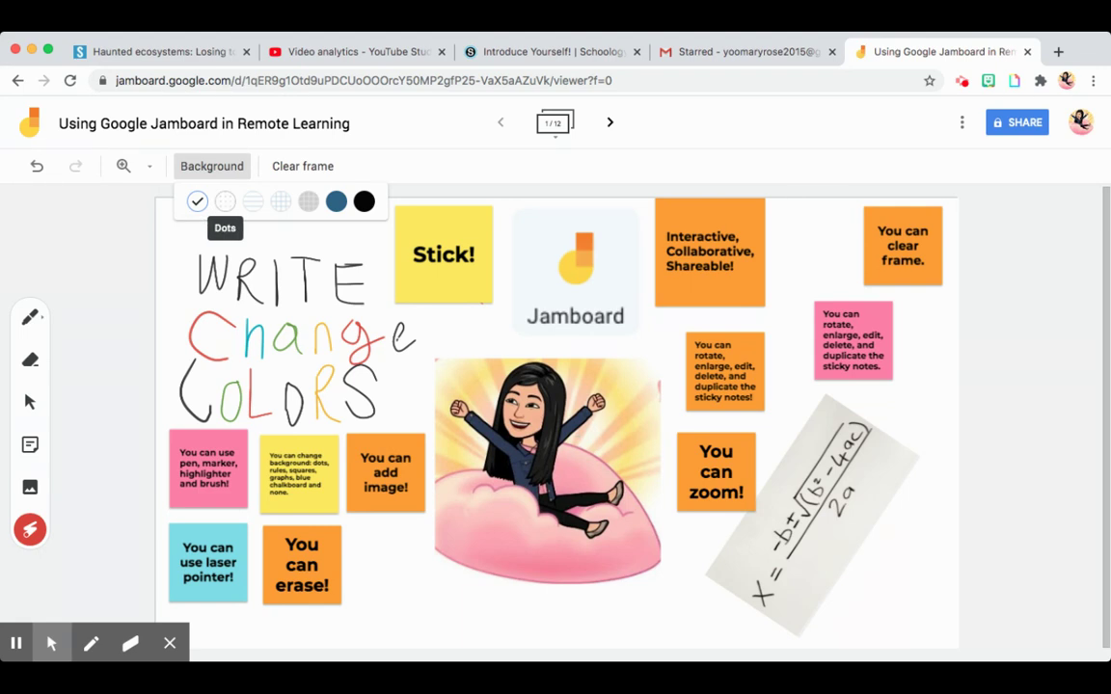
click(225, 201)
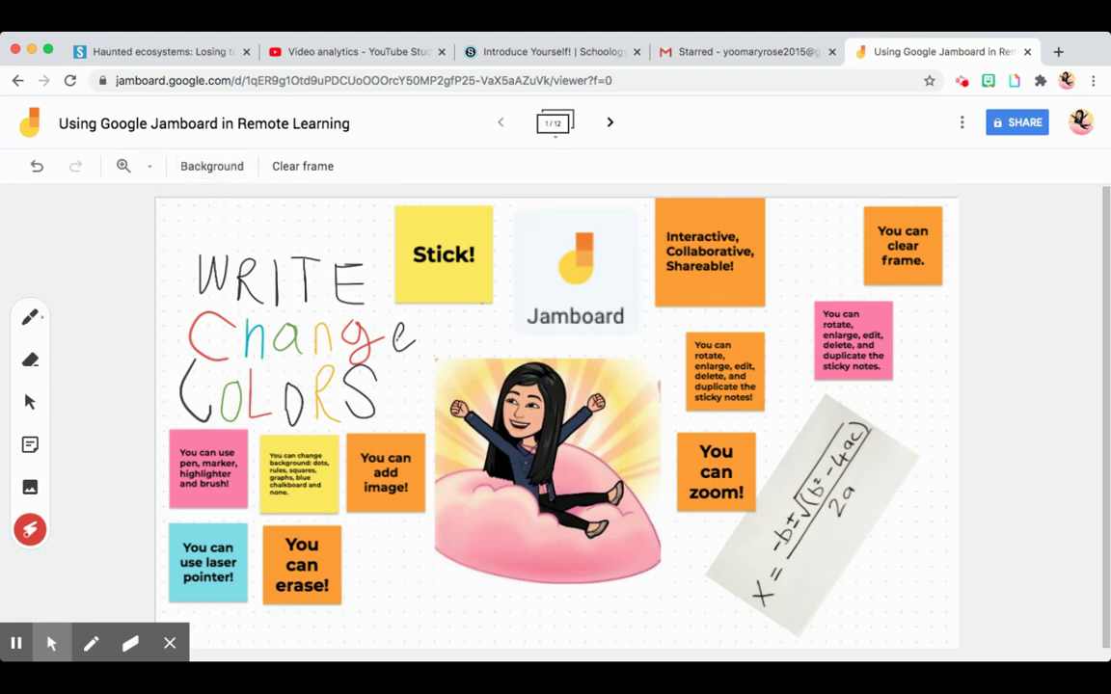
click(233, 166)
click(257, 207)
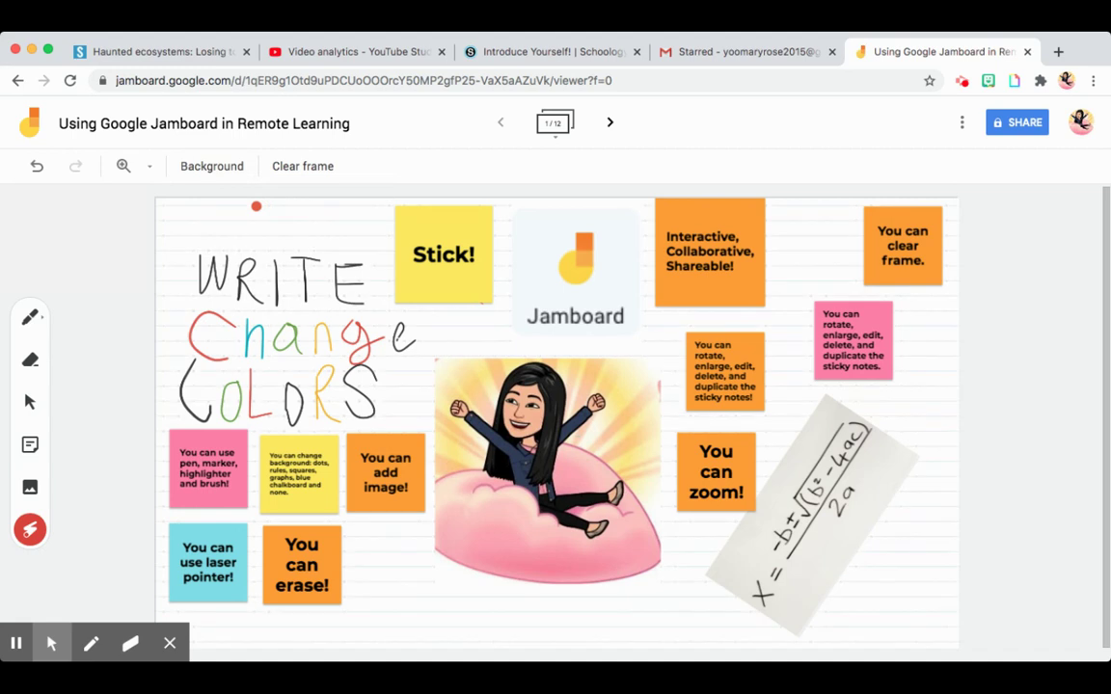
click(216, 166)
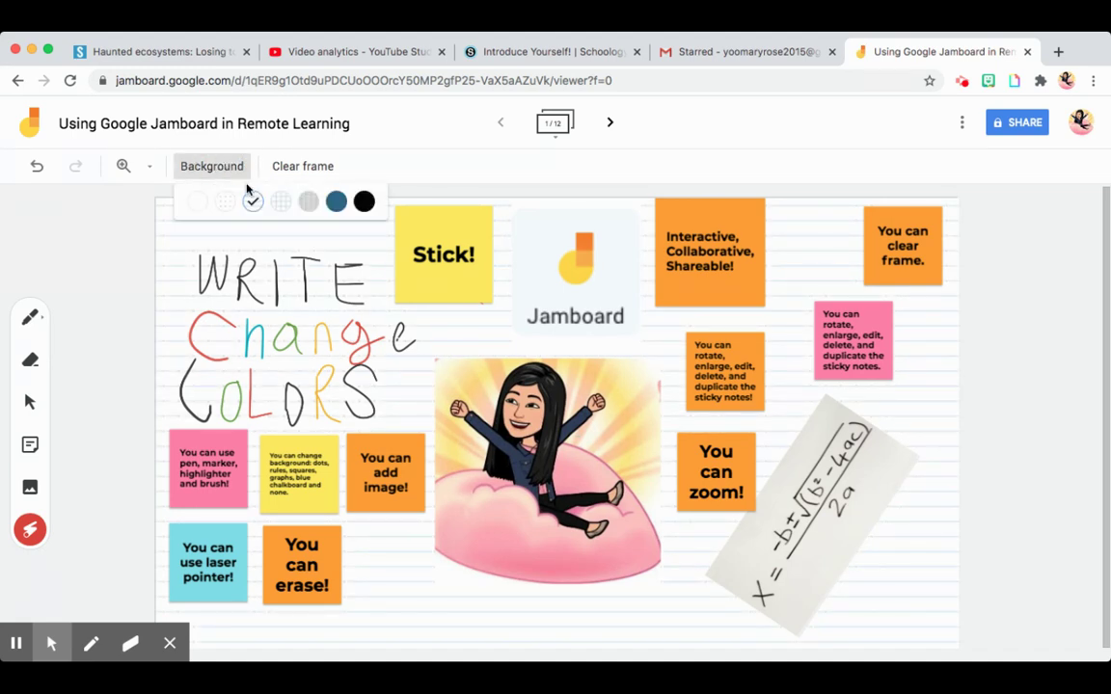
click(280, 205)
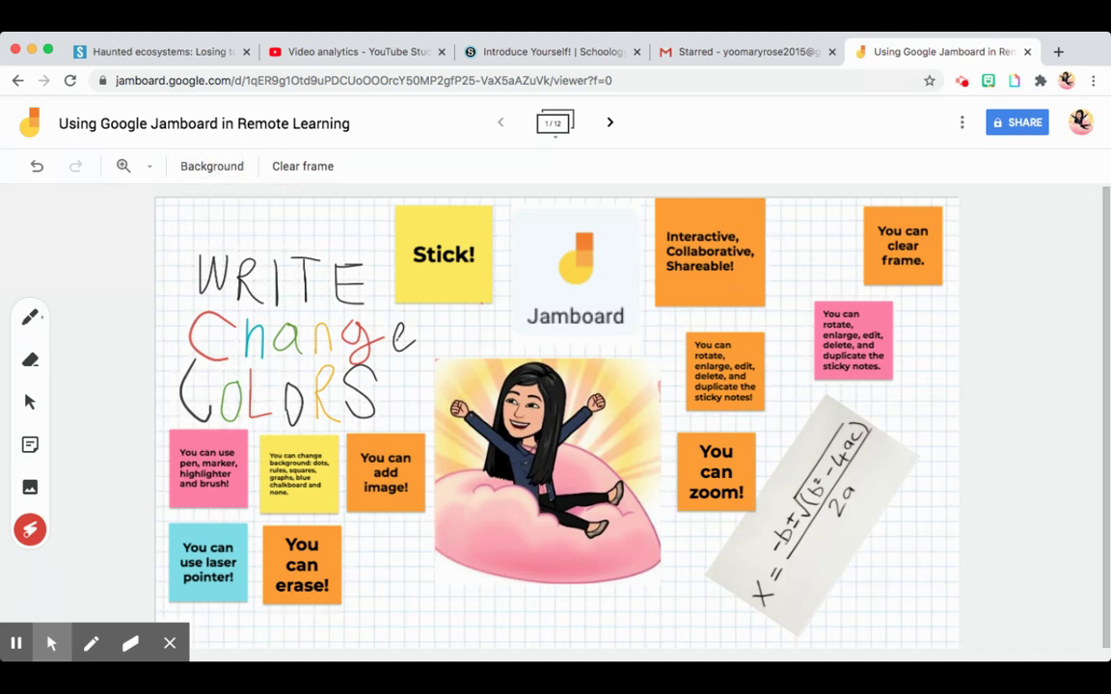
- Try the Graph, Blue and Black backgrounds, then restore the plain white background
click(226, 170)
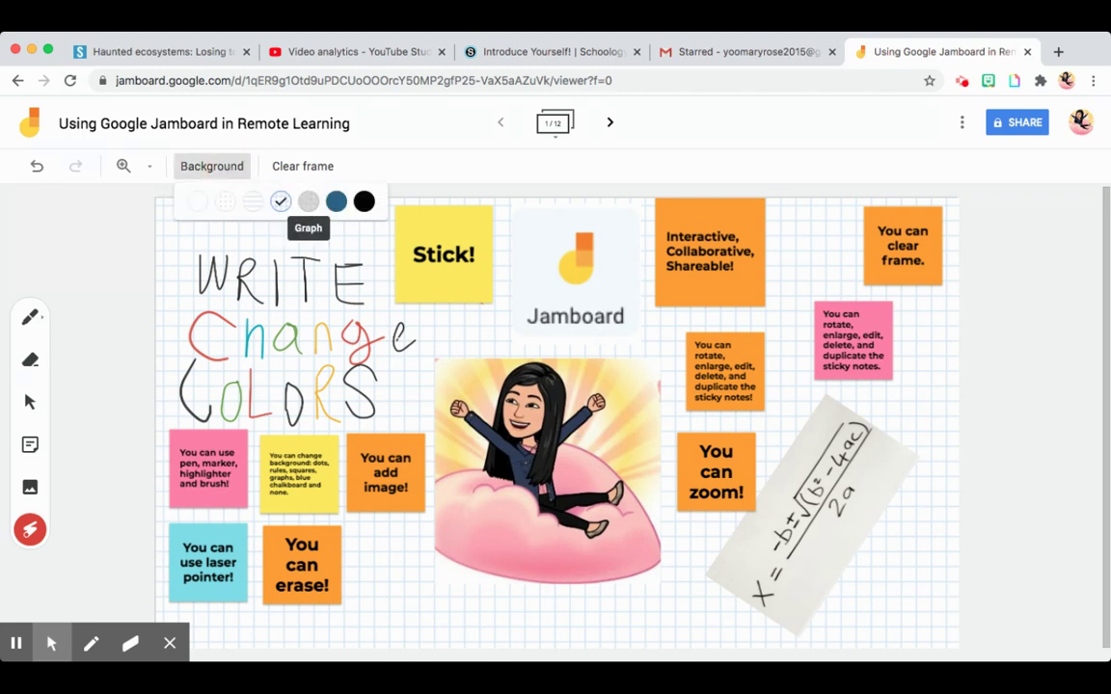
click(308, 202)
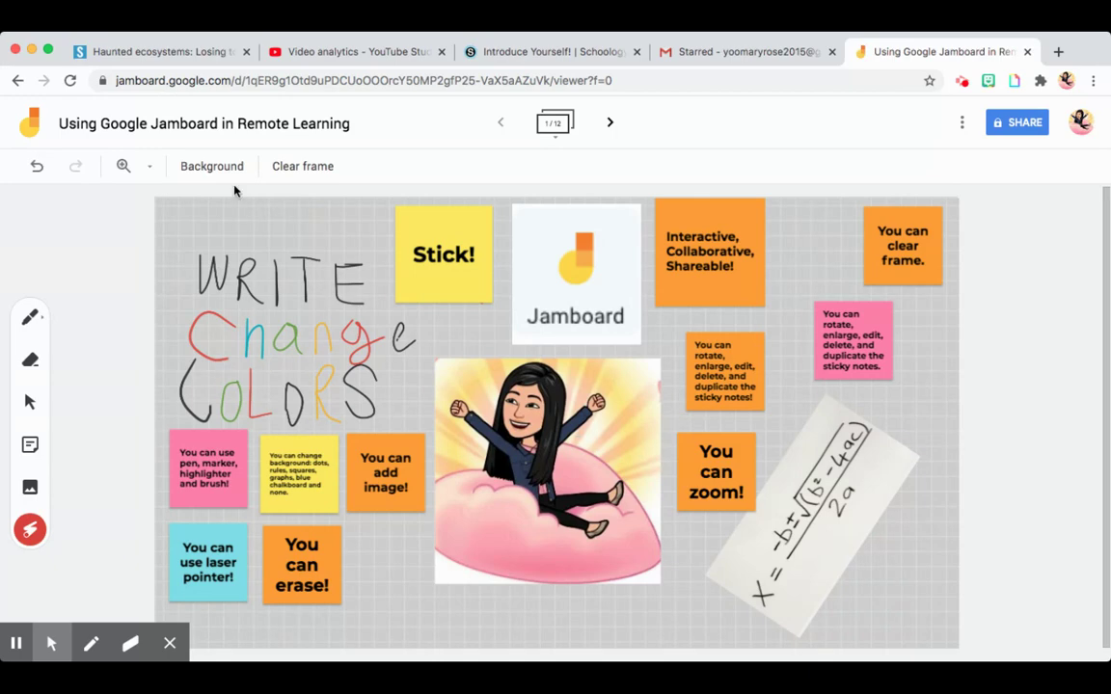
click(218, 172)
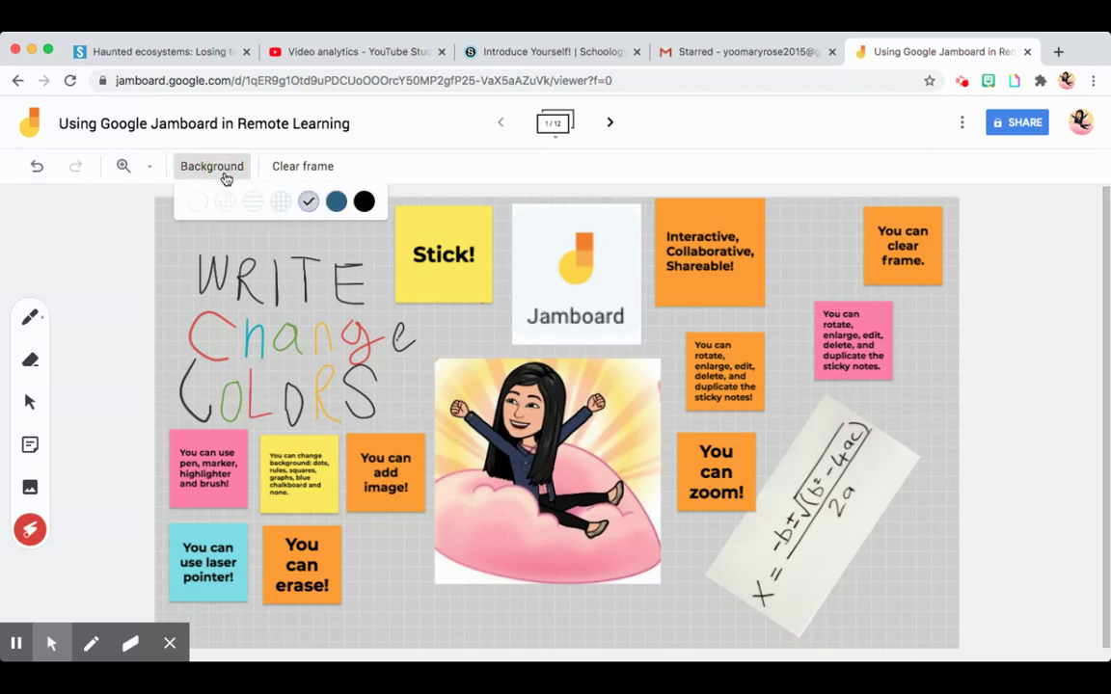
click(336, 202)
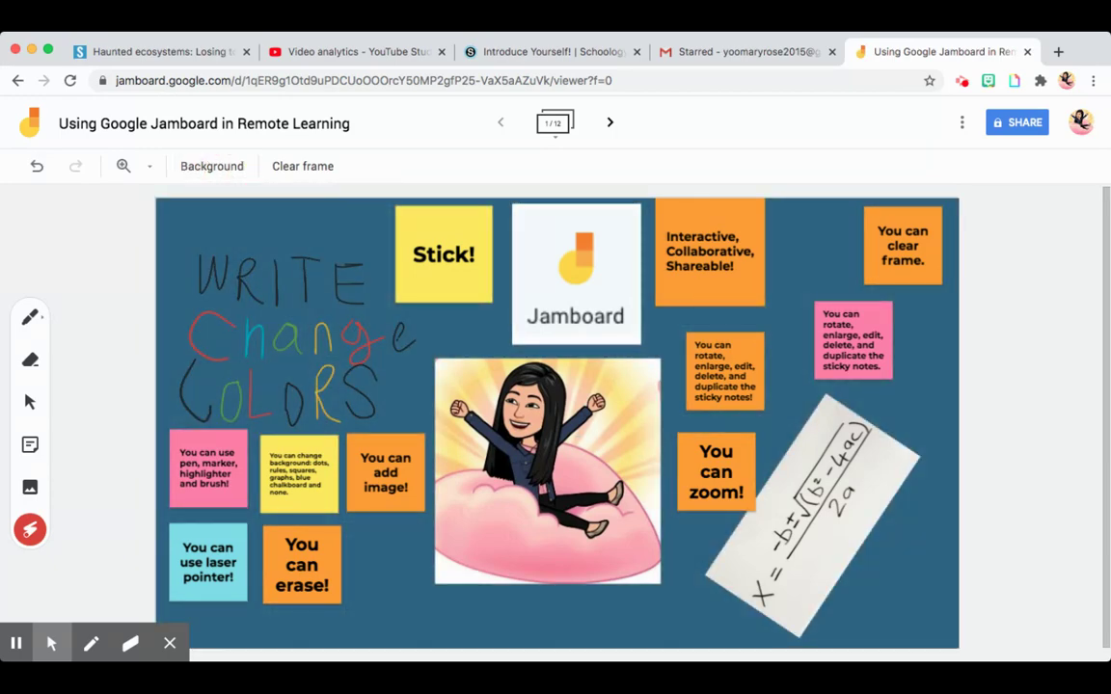
click(220, 166)
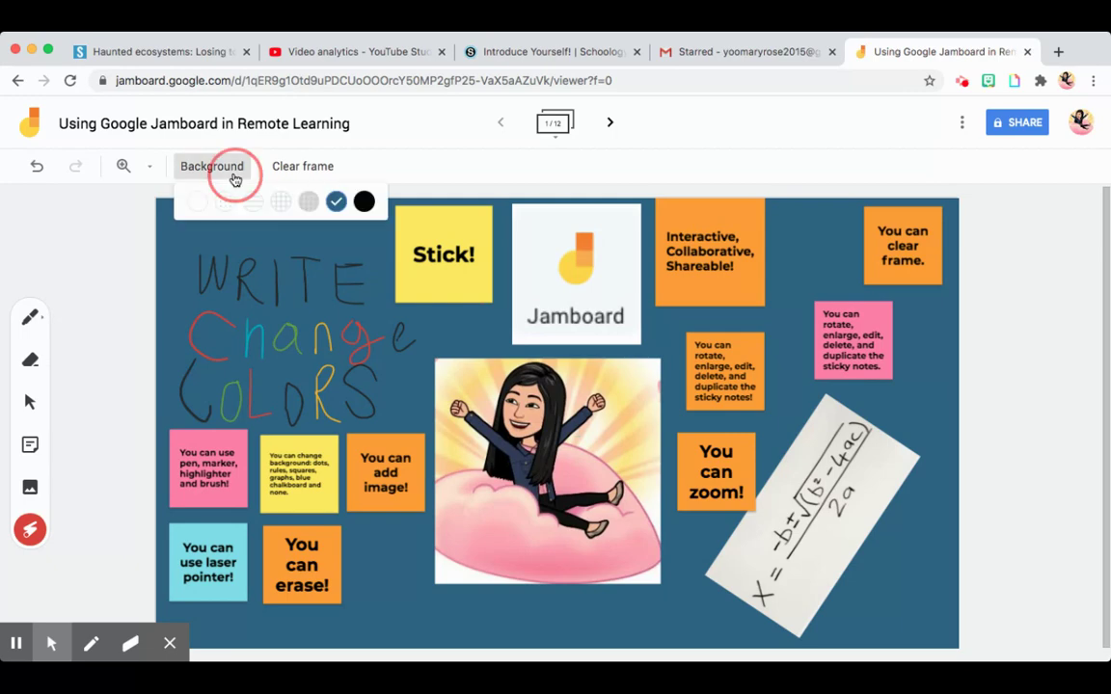
click(364, 200)
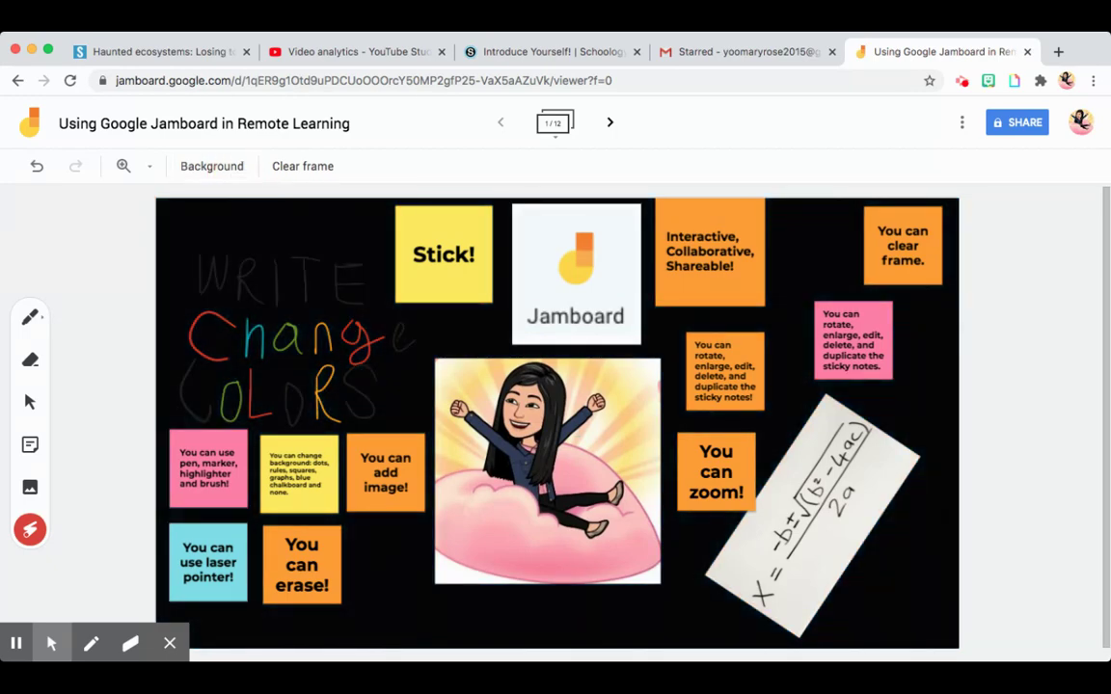
click(231, 171)
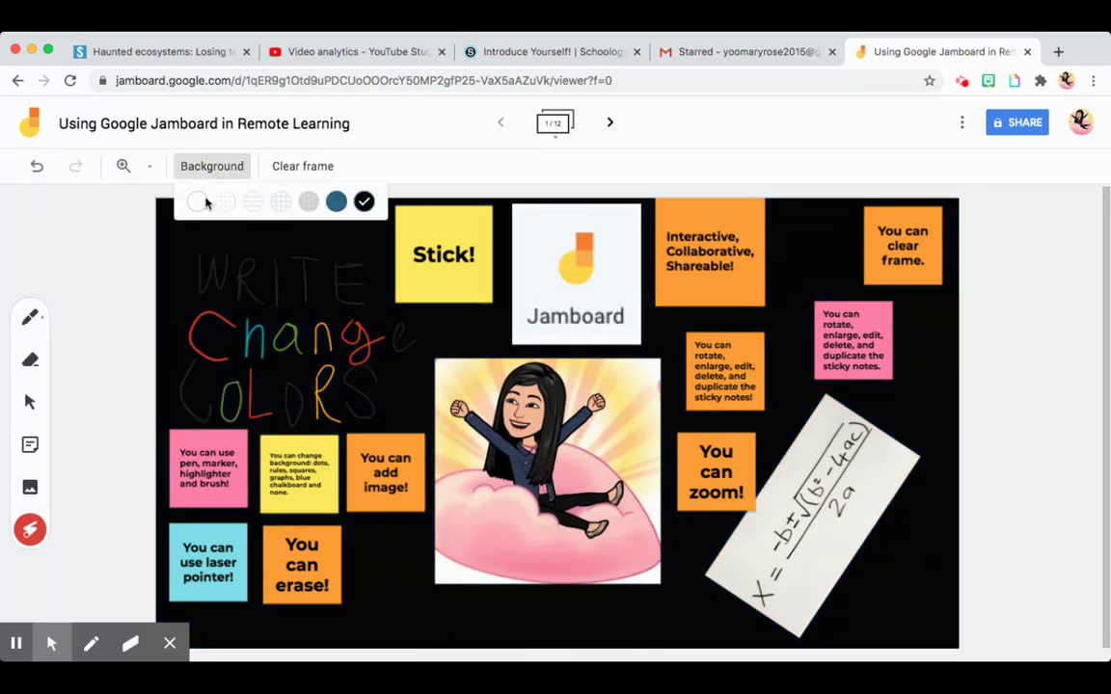
click(197, 202)
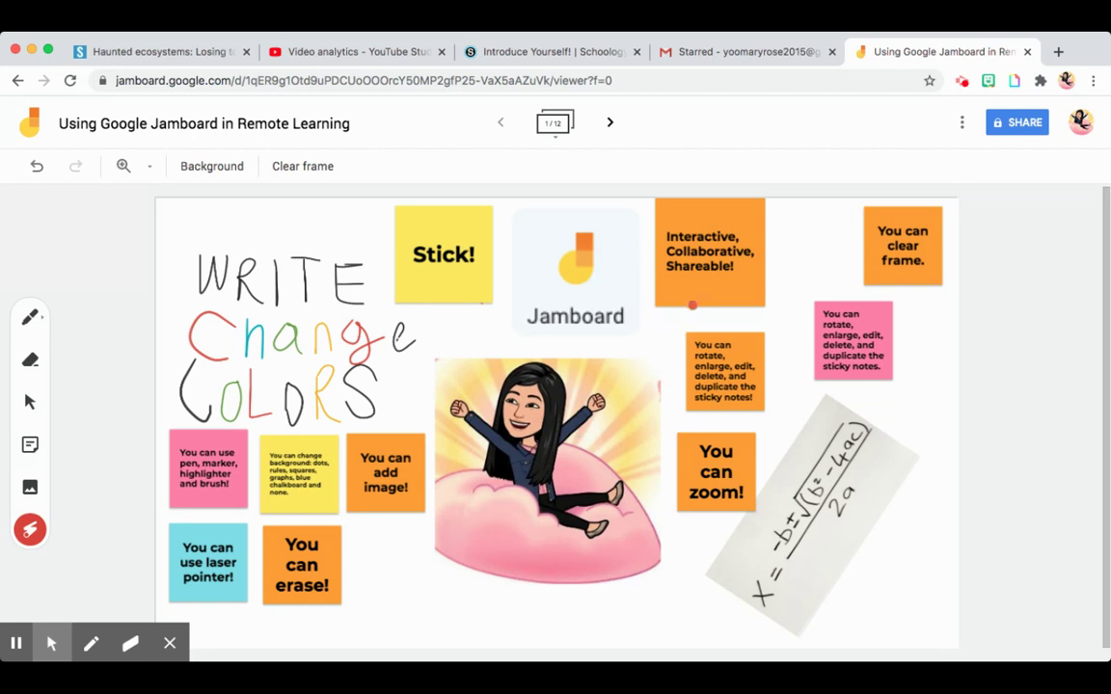
- Insert the first solar-system result from a Google Image Search for 'planets'
click(32, 492)
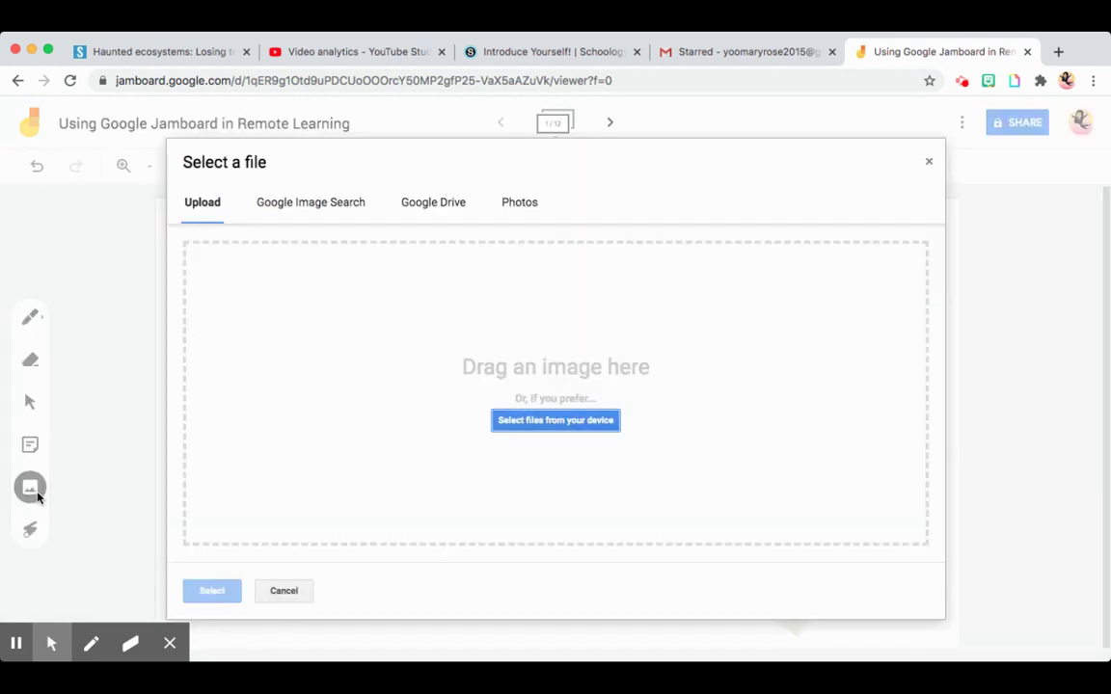
click(338, 206)
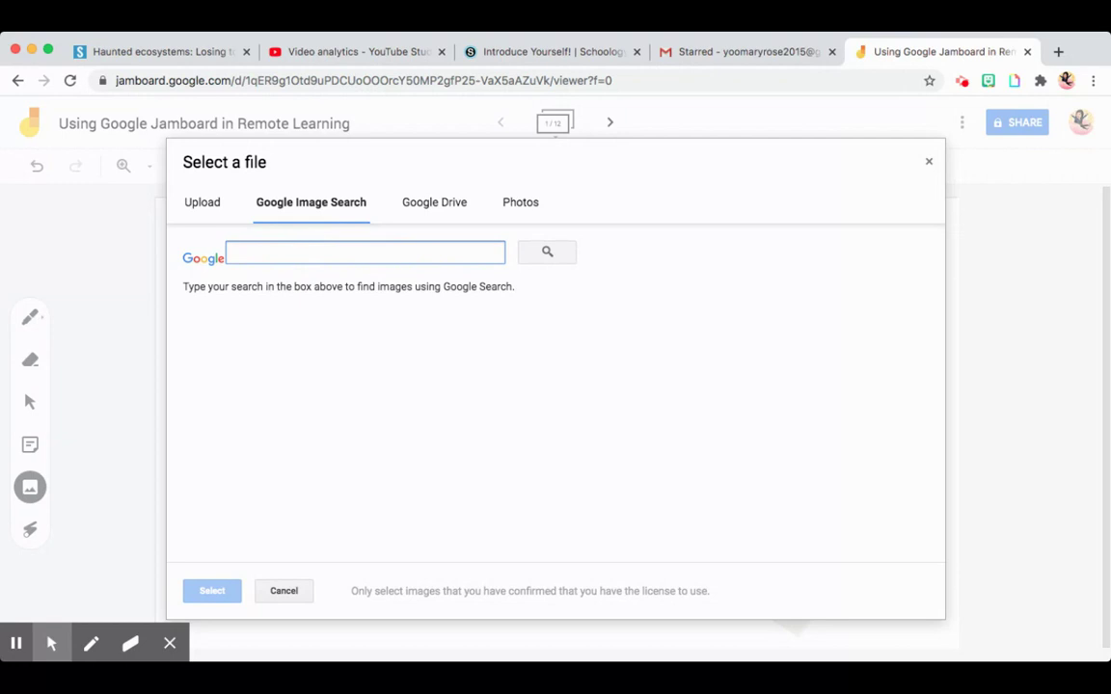
text(planets)
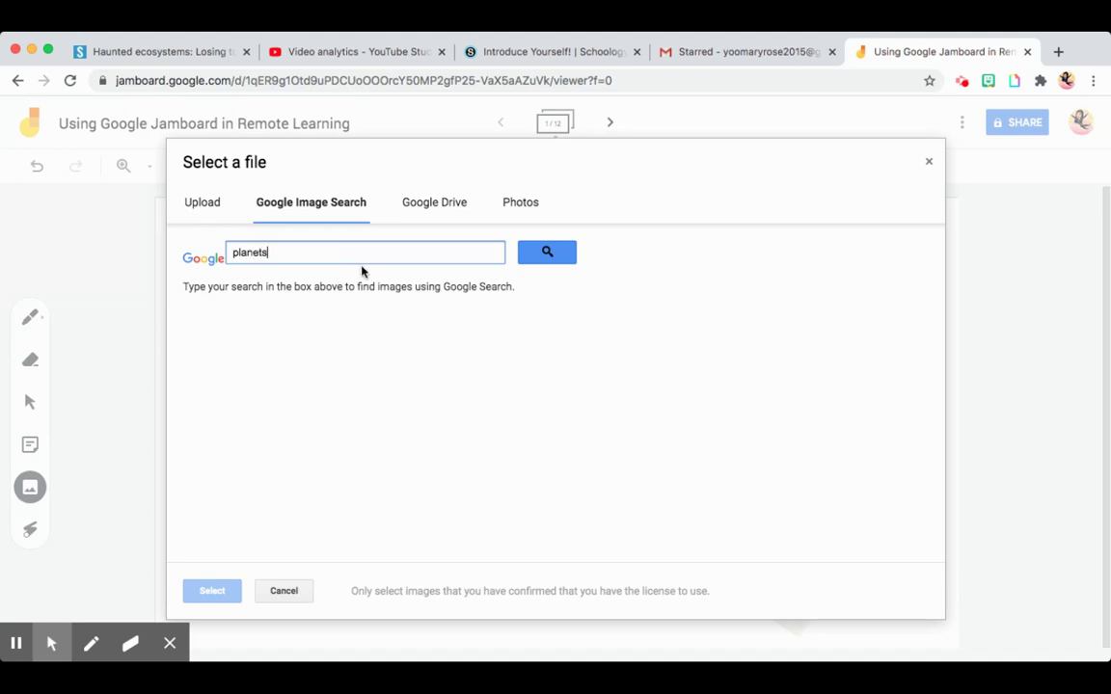
click(538, 262)
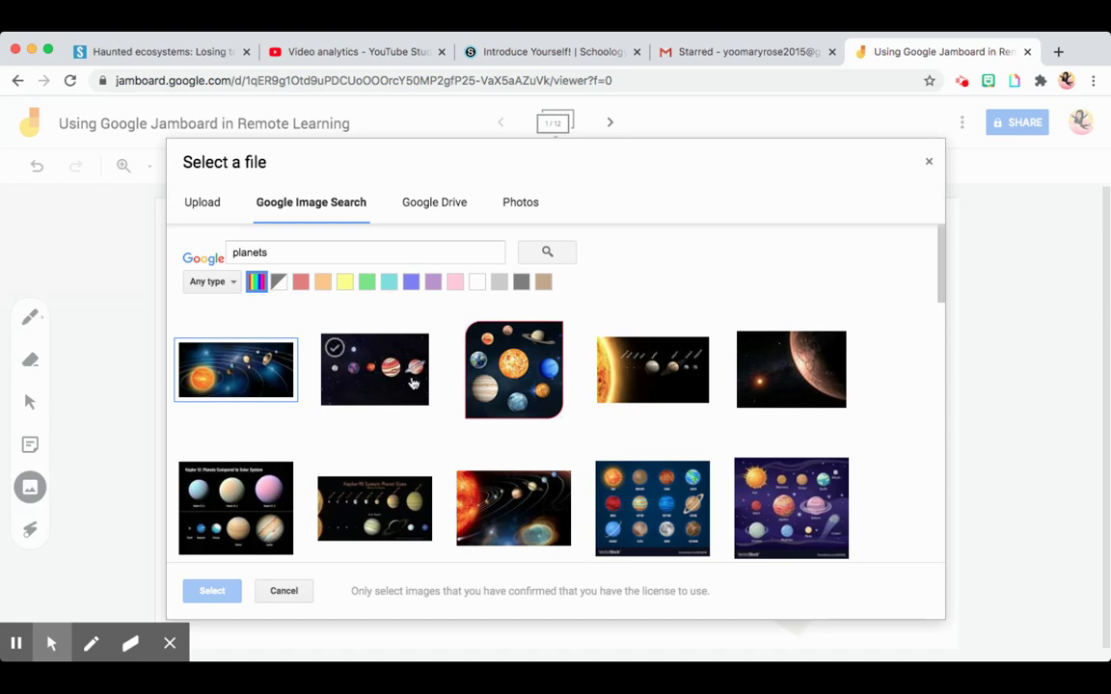
click(258, 382)
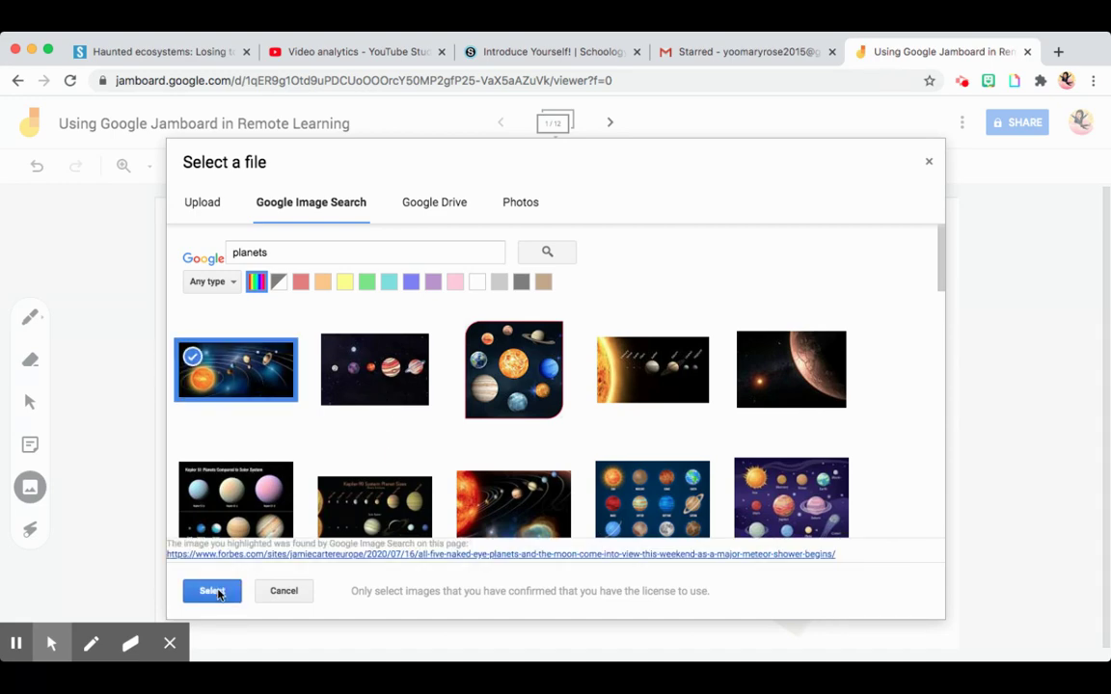
click(213, 591)
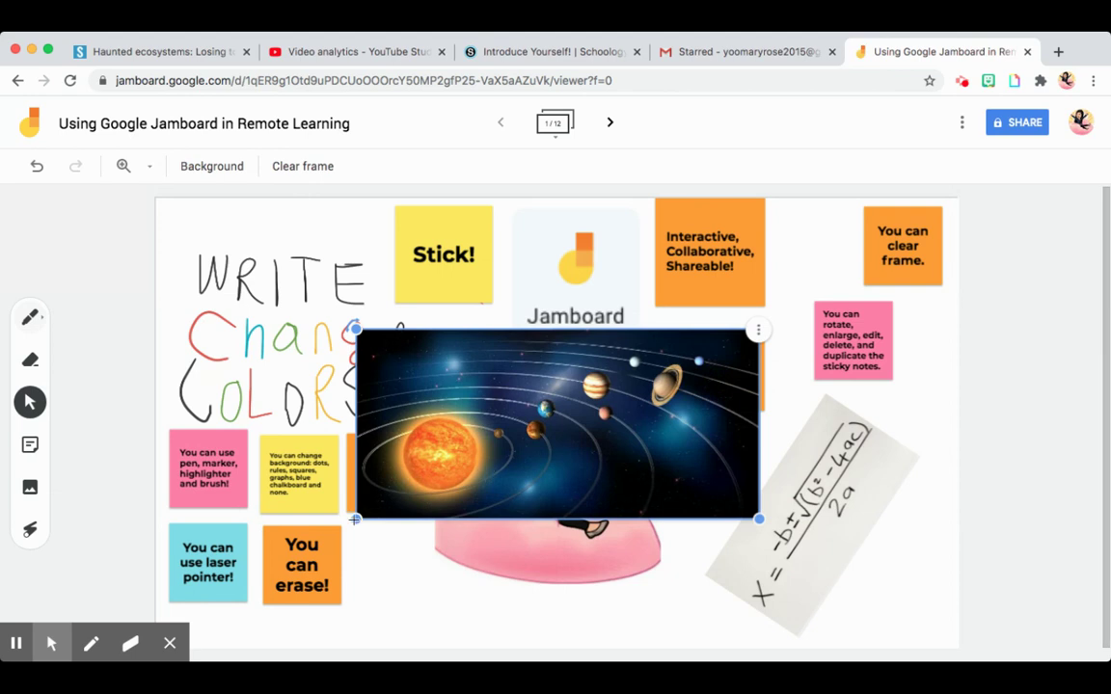
- Shrink the solar-system picture and move it below the Bitmoji
drag(355, 519, 515, 444)
click(620, 389)
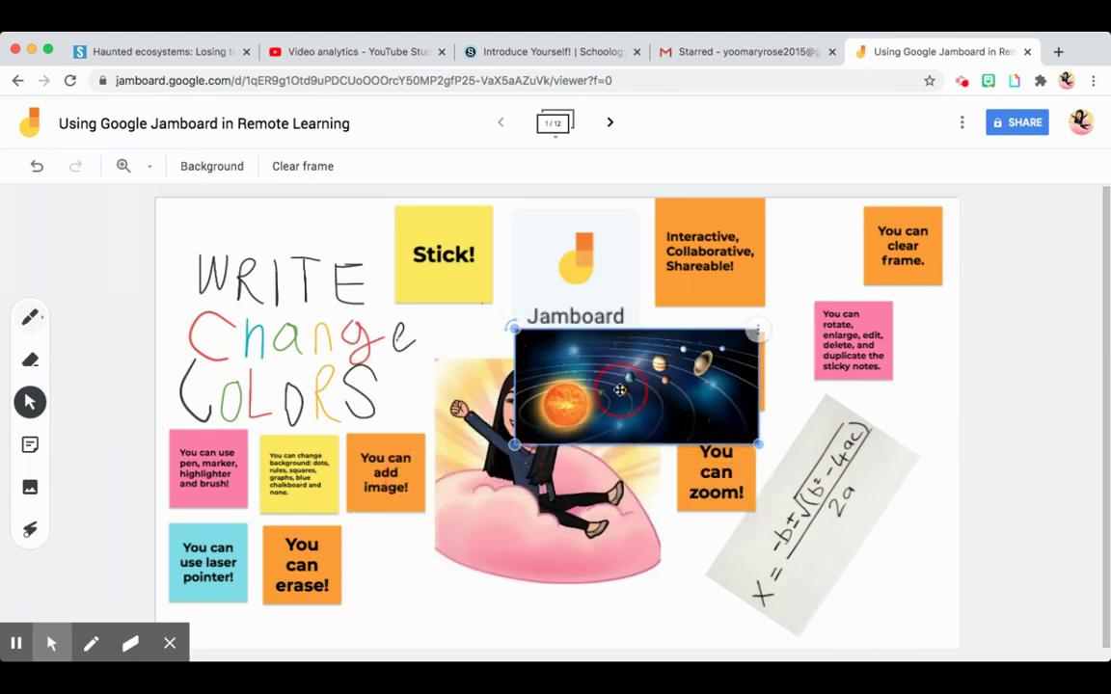
drag(620, 390, 482, 563)
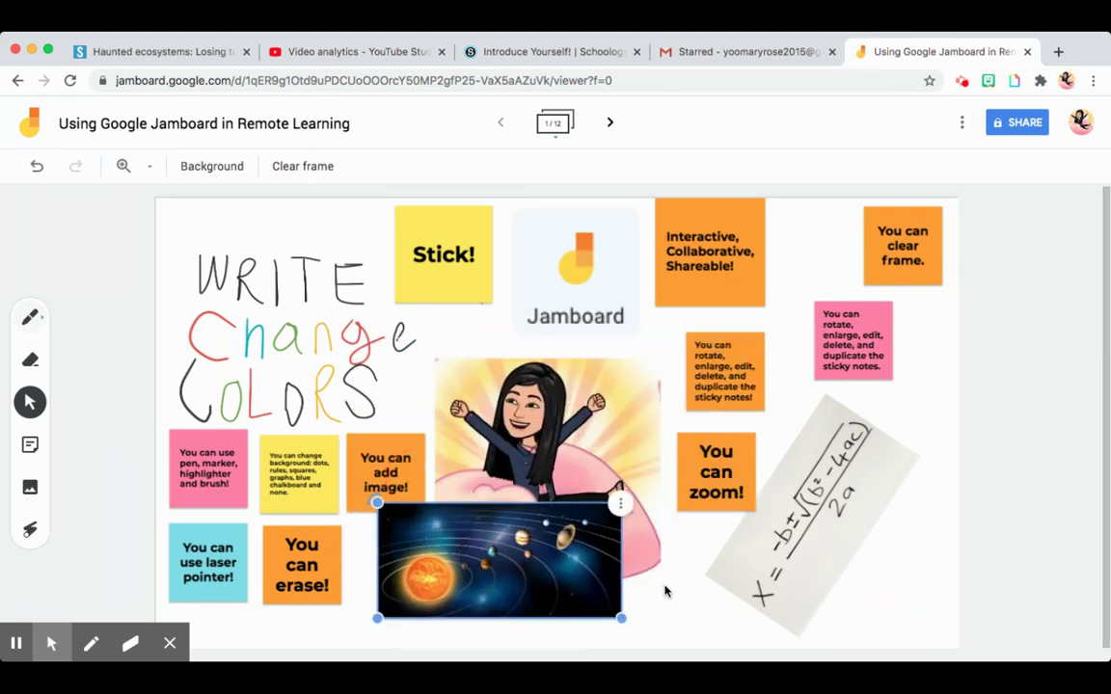
click(620, 504)
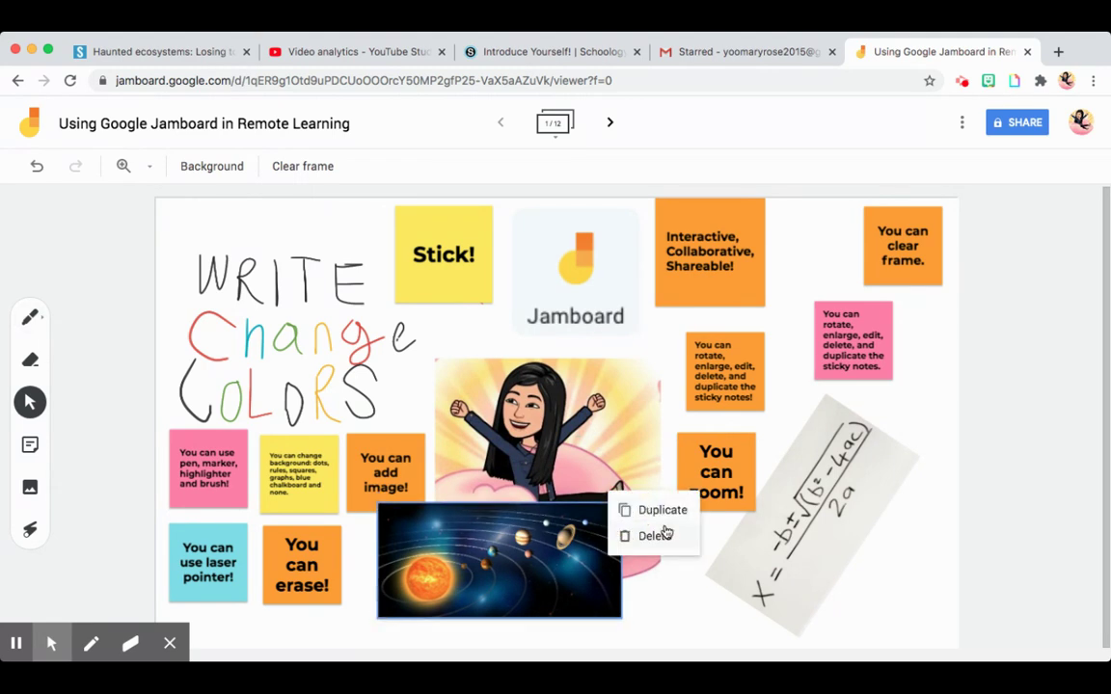
- Delete the solar-system picture and duplicate the 'You can add image!' sticky note
click(658, 537)
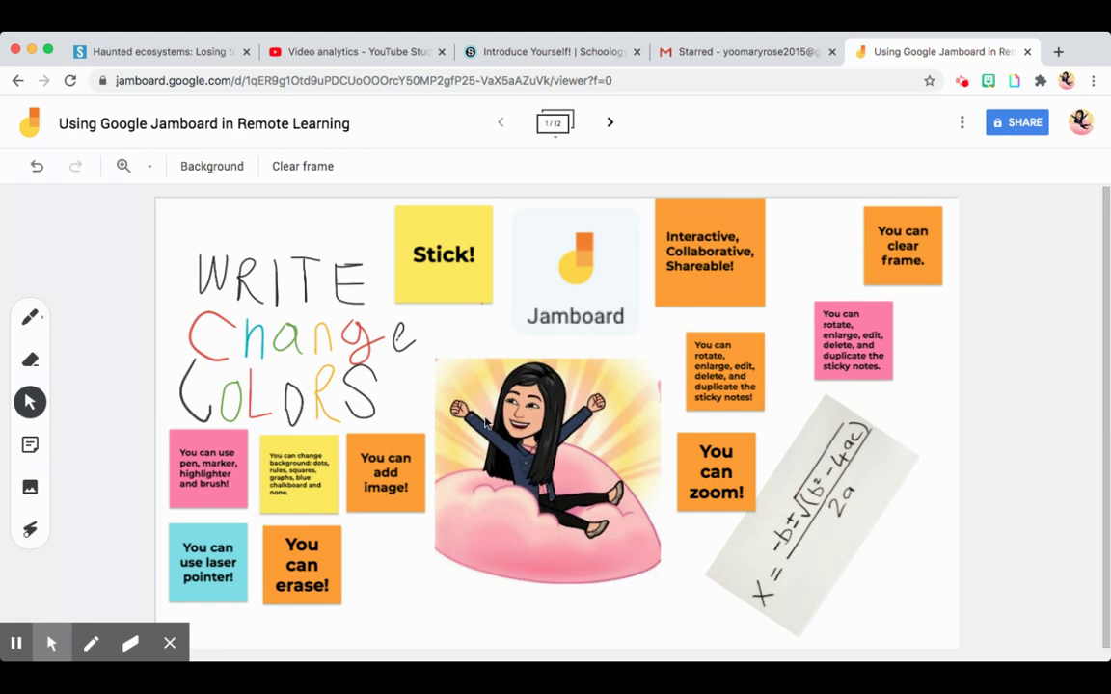
click(400, 448)
click(424, 433)
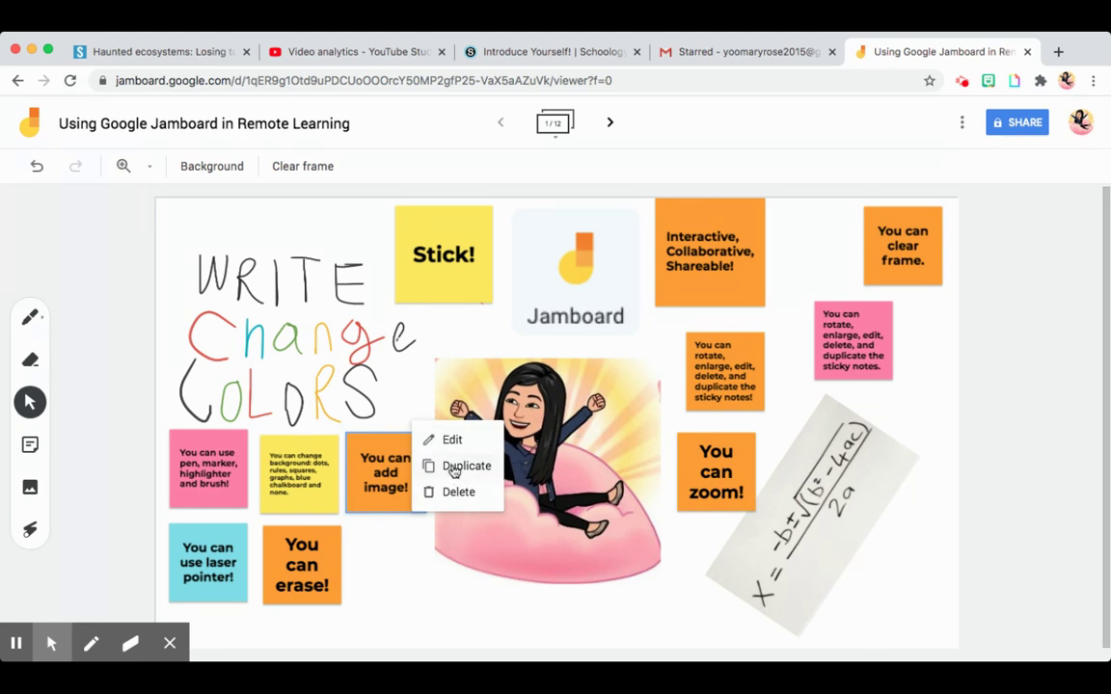
click(453, 467)
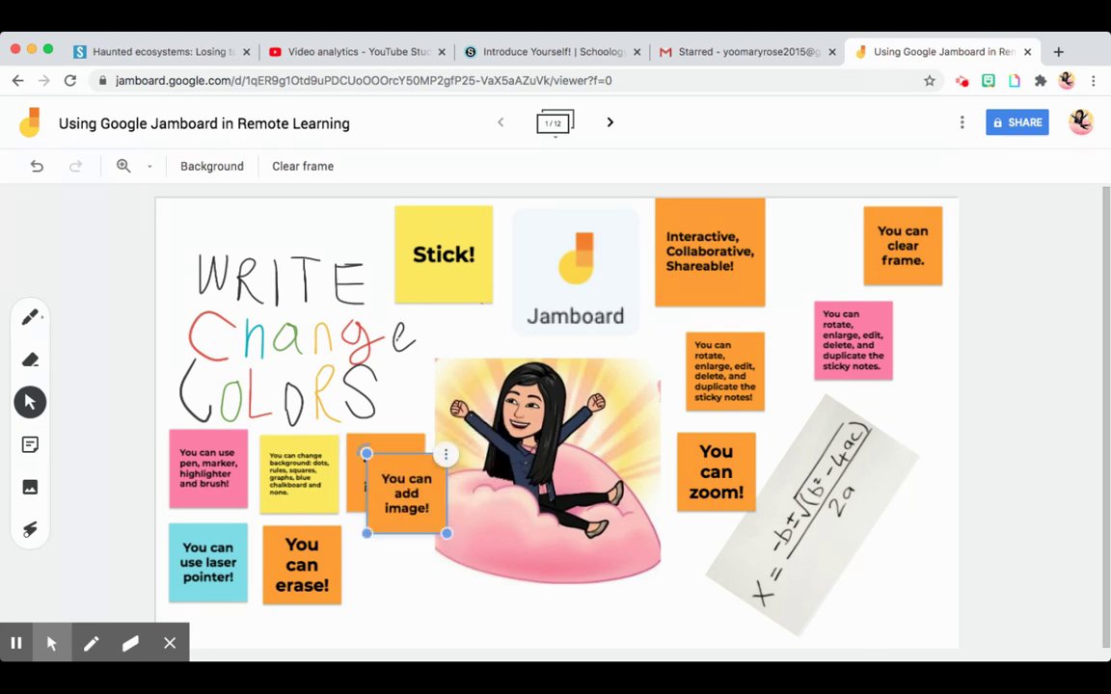
click(446, 459)
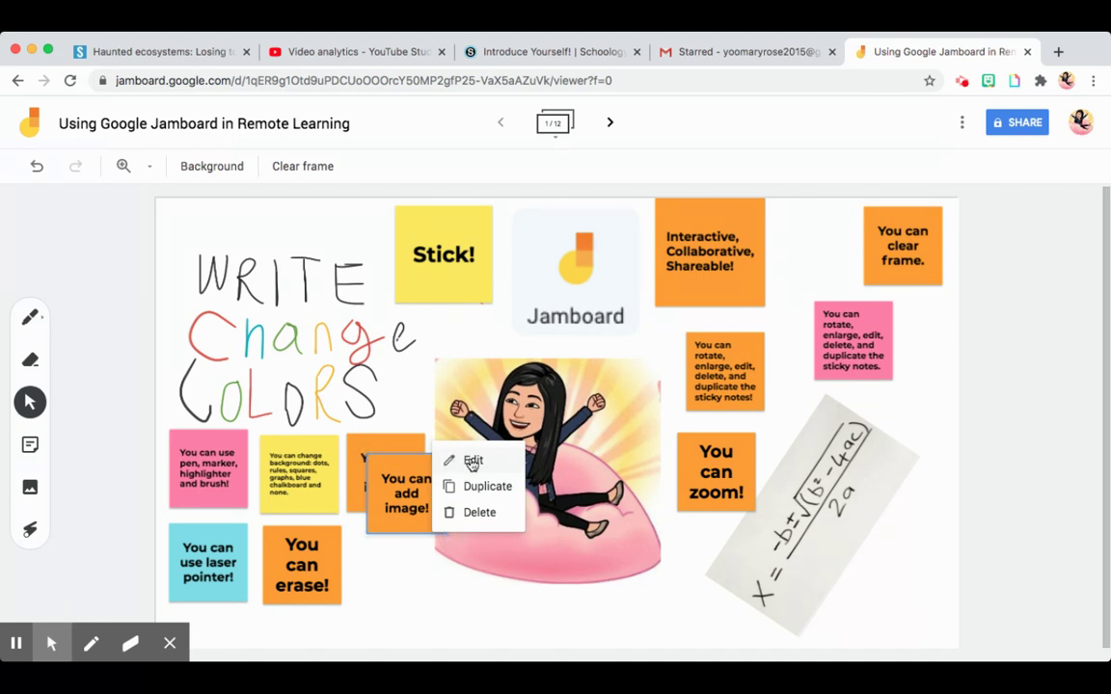
- Preview the copied note in green, blue, pink and yellow, then keep it orange
click(466, 460)
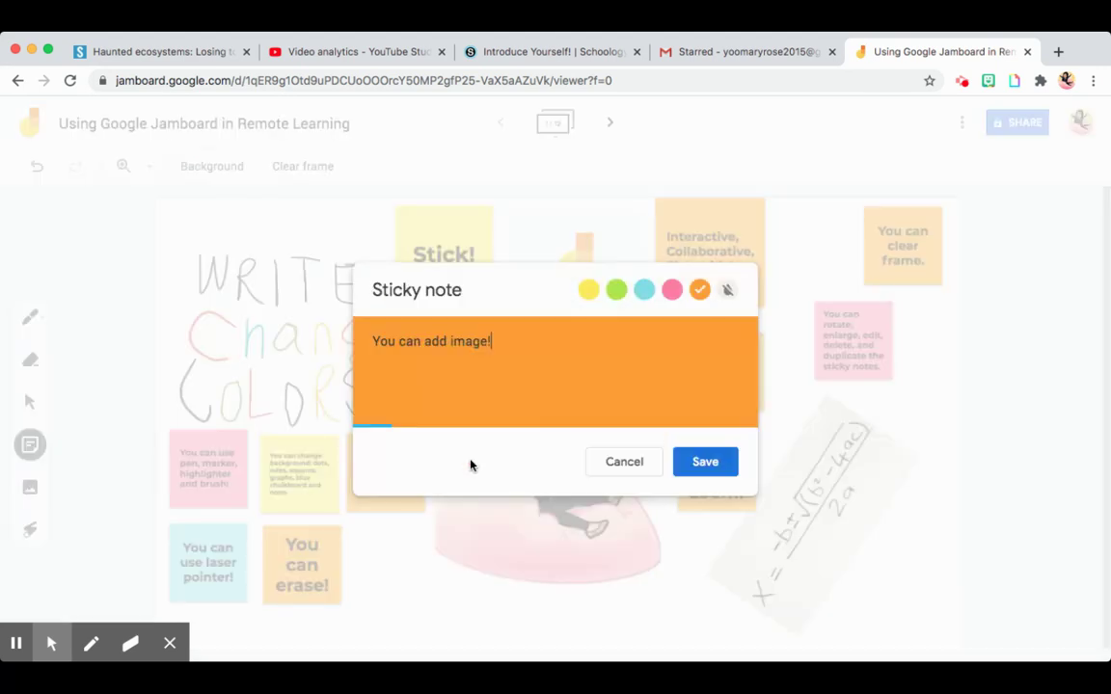
click(617, 292)
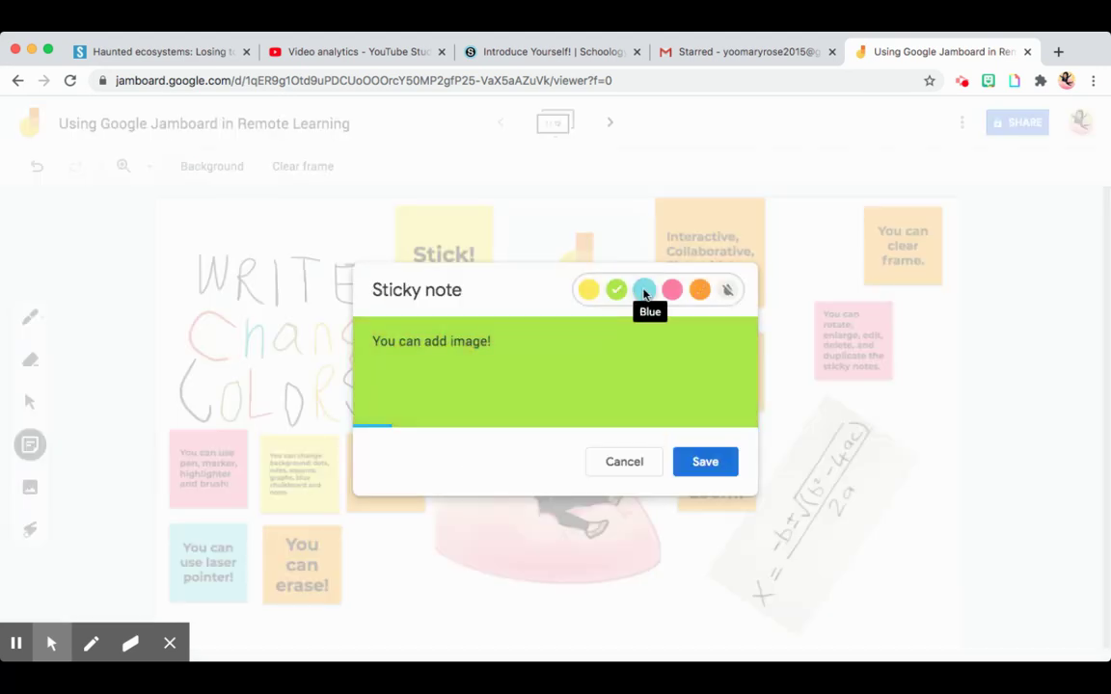
click(644, 290)
click(676, 294)
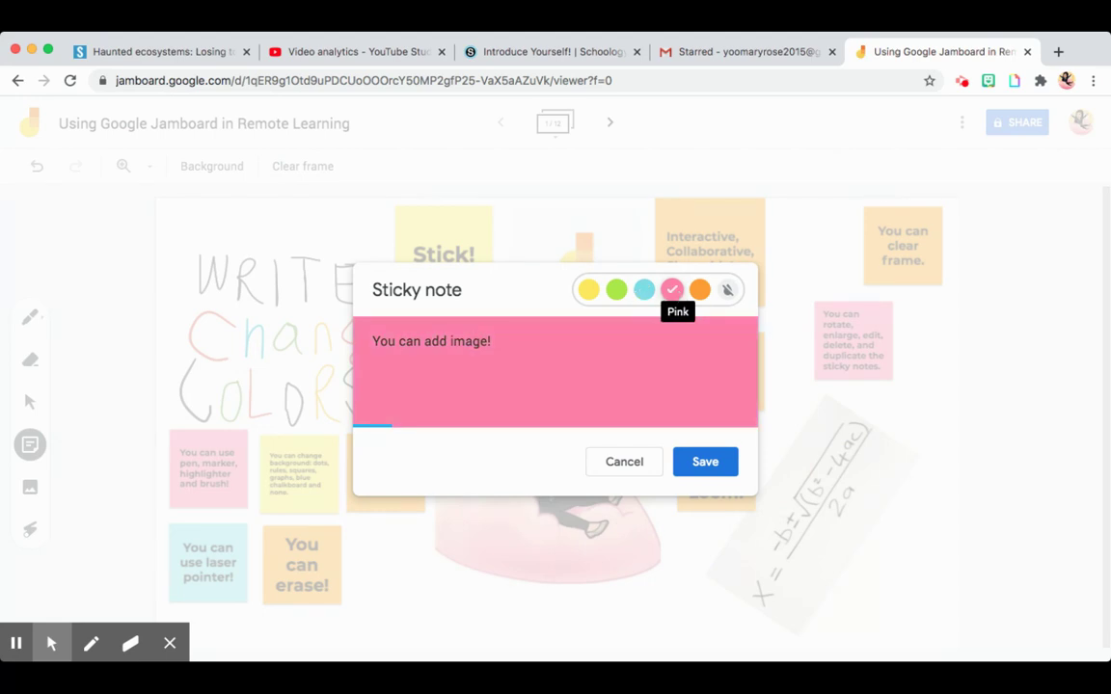
click(589, 292)
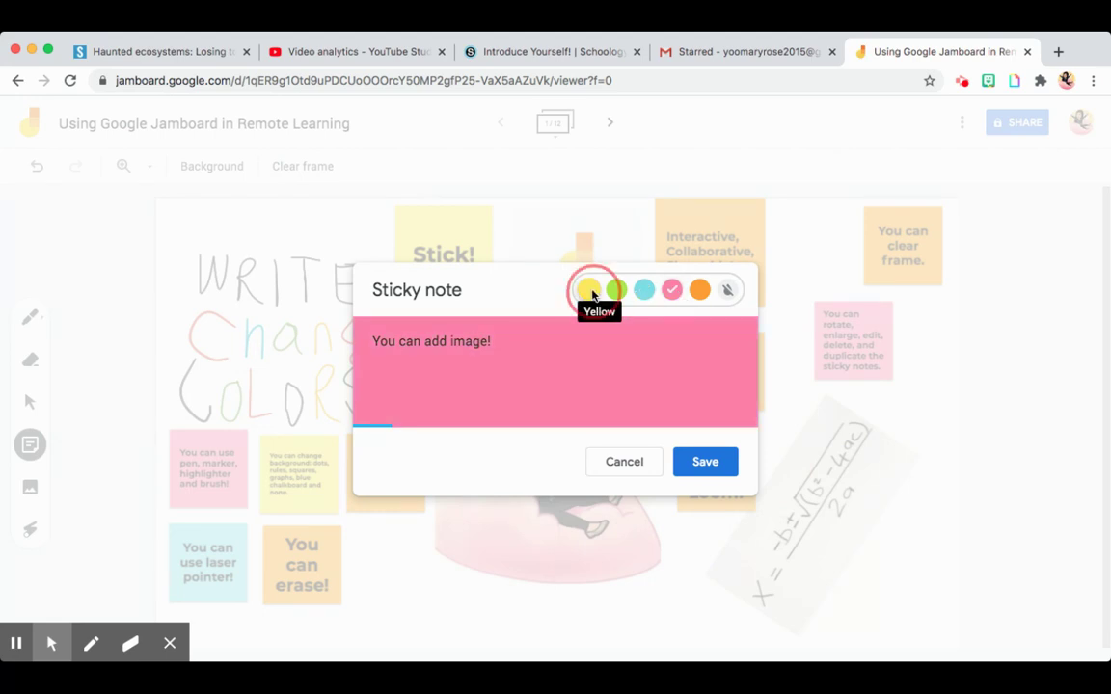
click(700, 290)
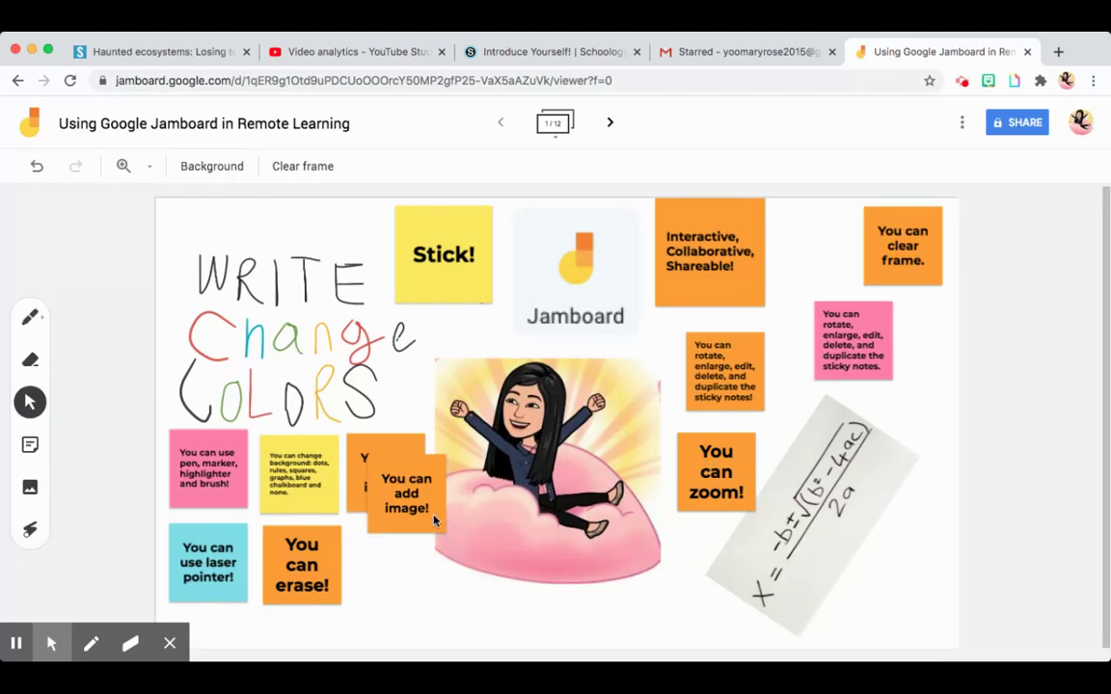
- Delete the copied 'You can add image!' note
click(434, 521)
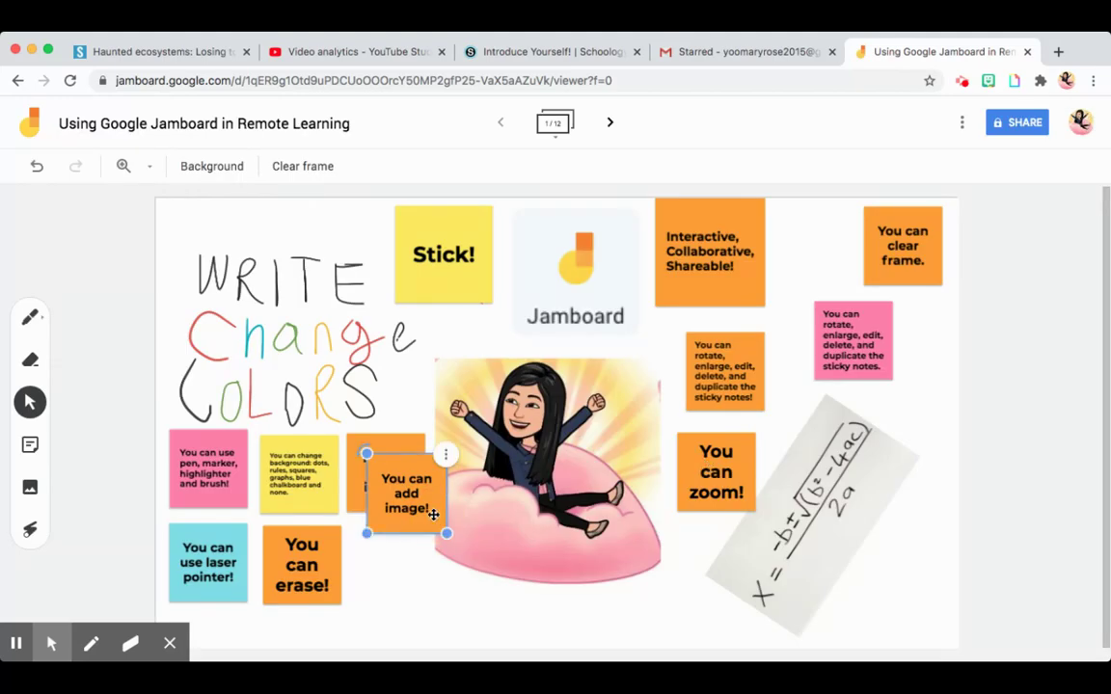
click(442, 463)
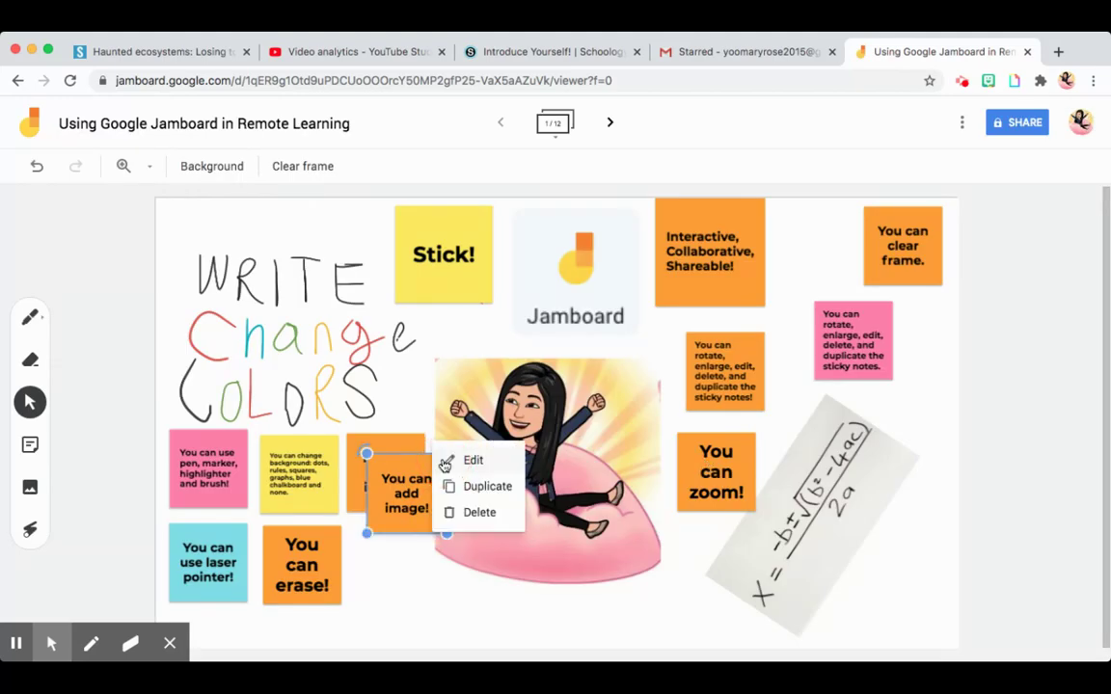
click(472, 512)
- Rotate the quadratic-formula image level, undo an enlargement, then shrink and nudge it over 'You can zoom!'
click(792, 470)
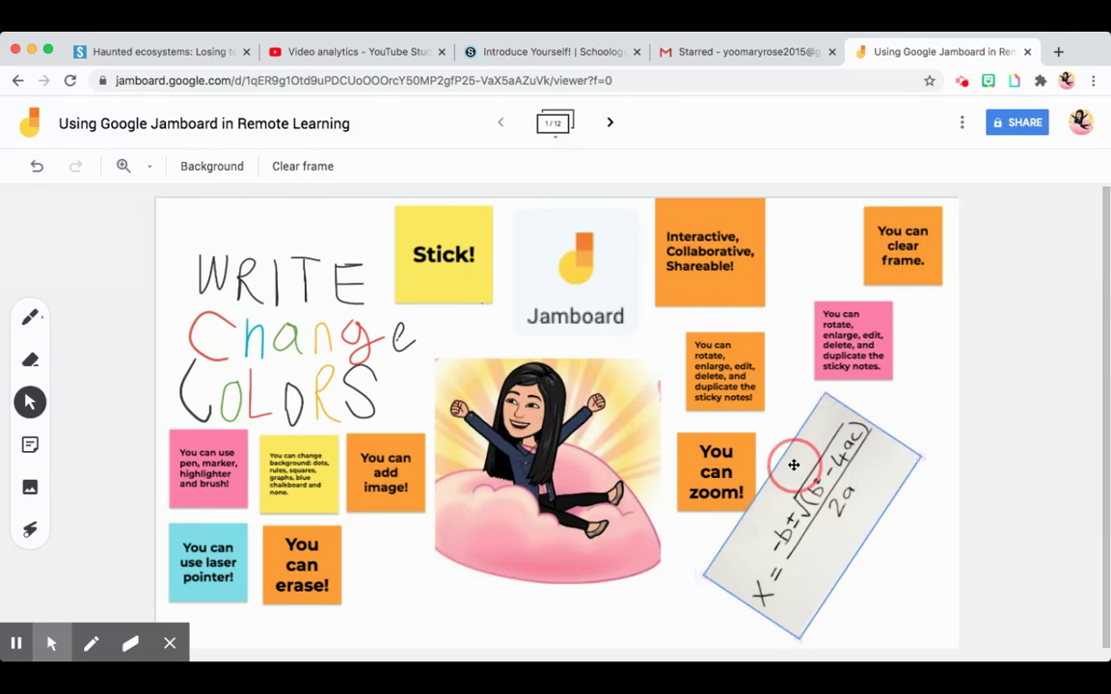
drag(707, 574, 615, 388)
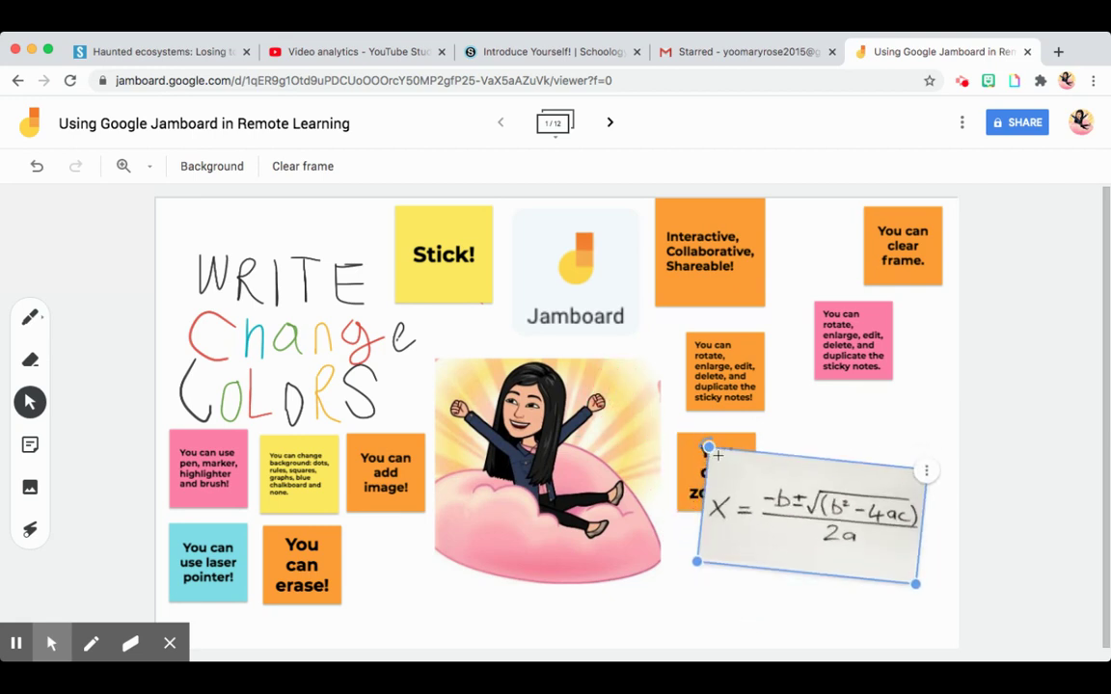
drag(696, 561, 564, 569)
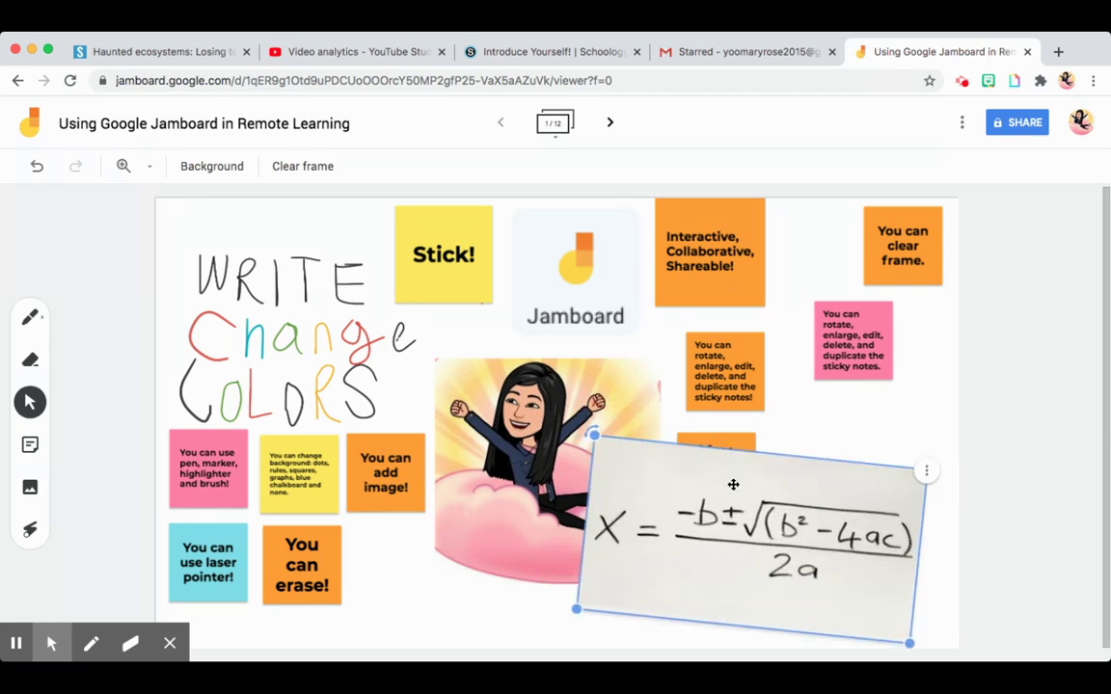
click(144, 249)
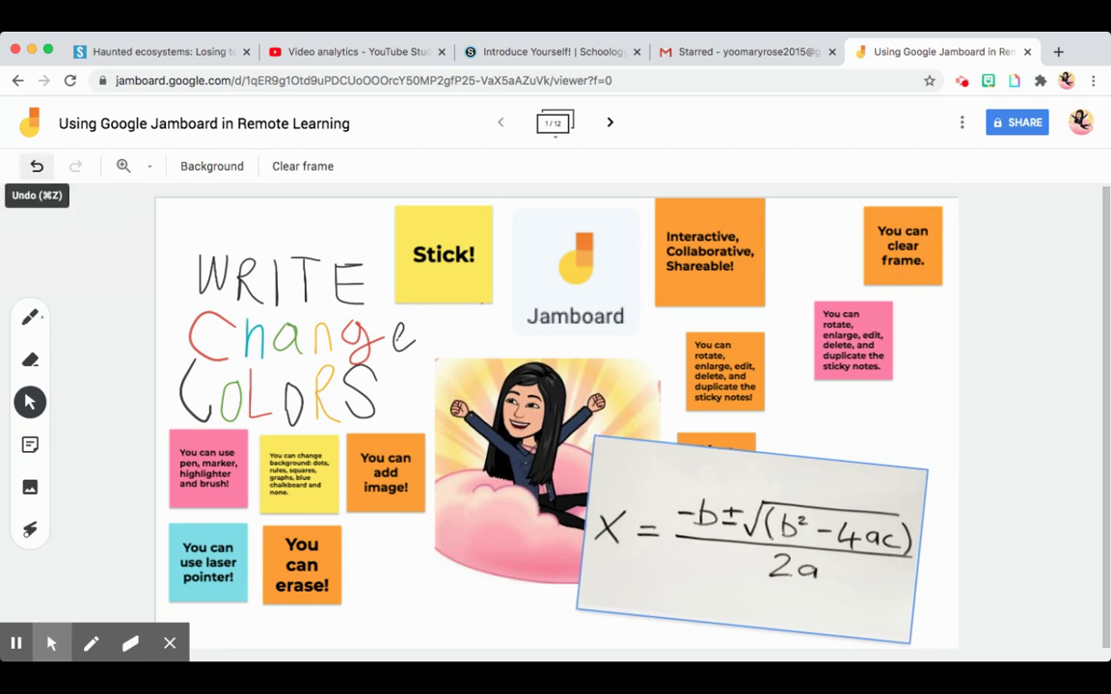
click(38, 169)
mouse_move(769, 476)
mouse_down()
mouse_move(719, 471)
mouse_move(743, 513)
mouse_move(746, 448)
mouse_move(783, 486)
mouse_move(775, 464)
mouse_up()
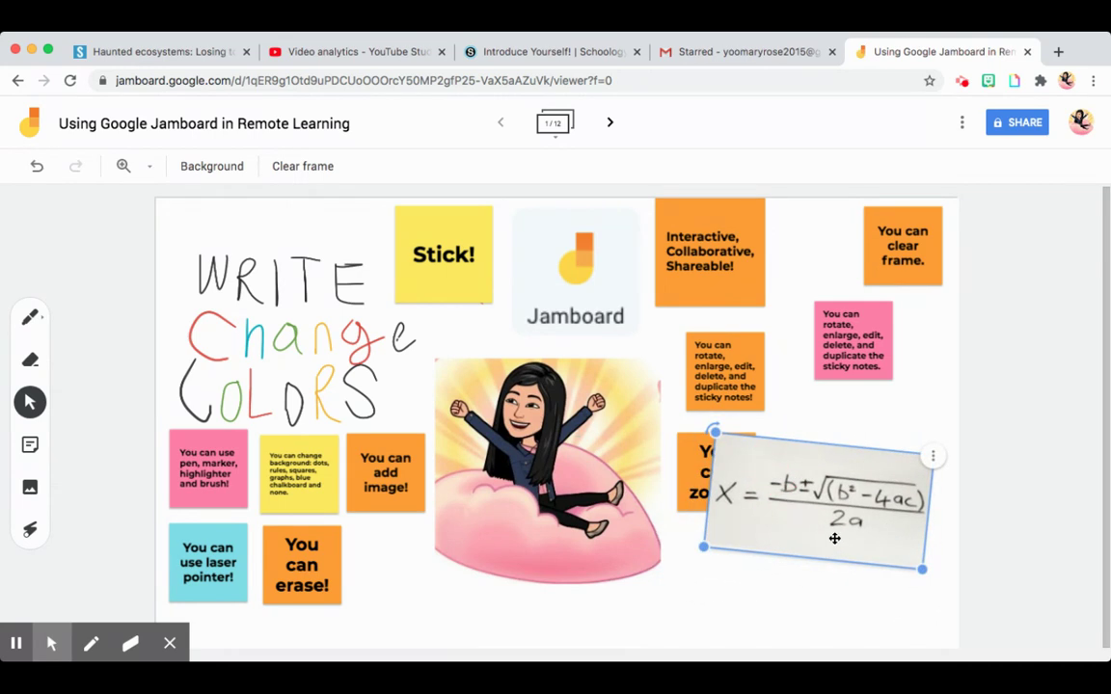
mouse_move(841, 489)
mouse_down()
mouse_move(807, 471)
mouse_move(834, 483)
mouse_up()
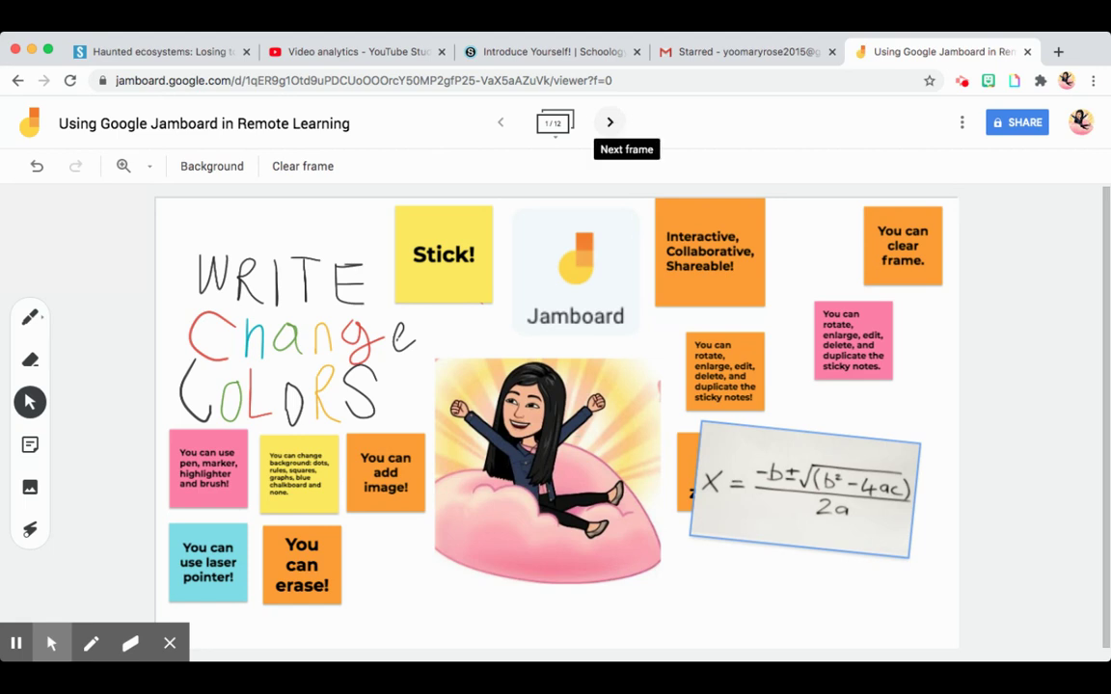
- Advance to frame 2 with the large yellow '5 C's' note
click(609, 122)
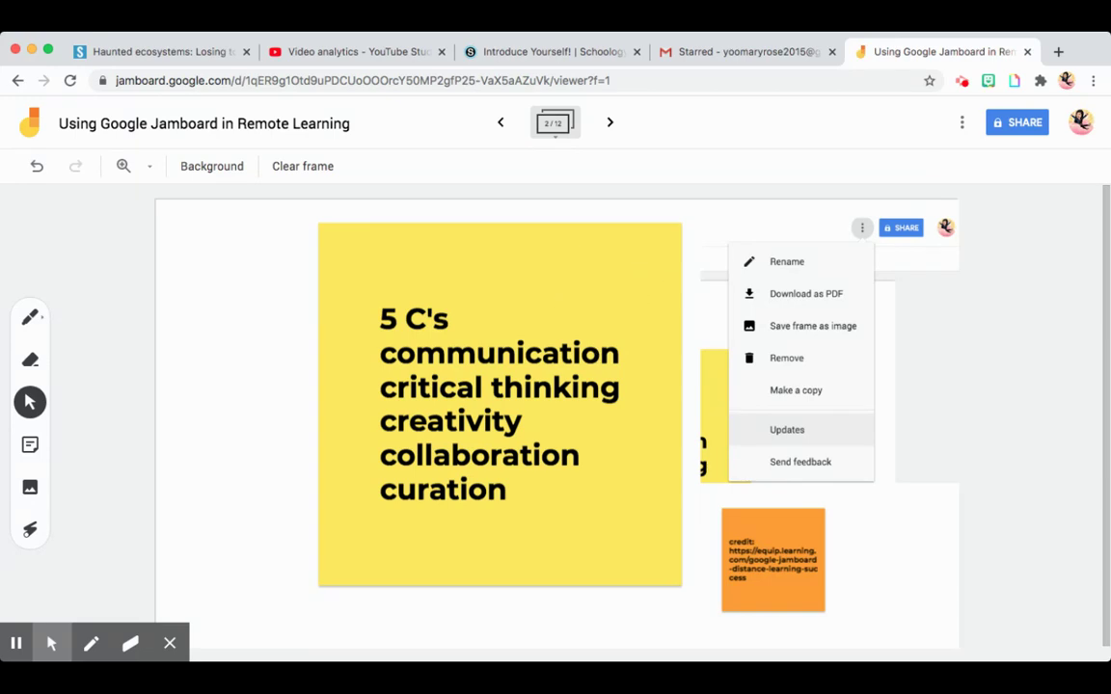
- Advance to frame 3 with the Car A and Car B position tables
click(610, 125)
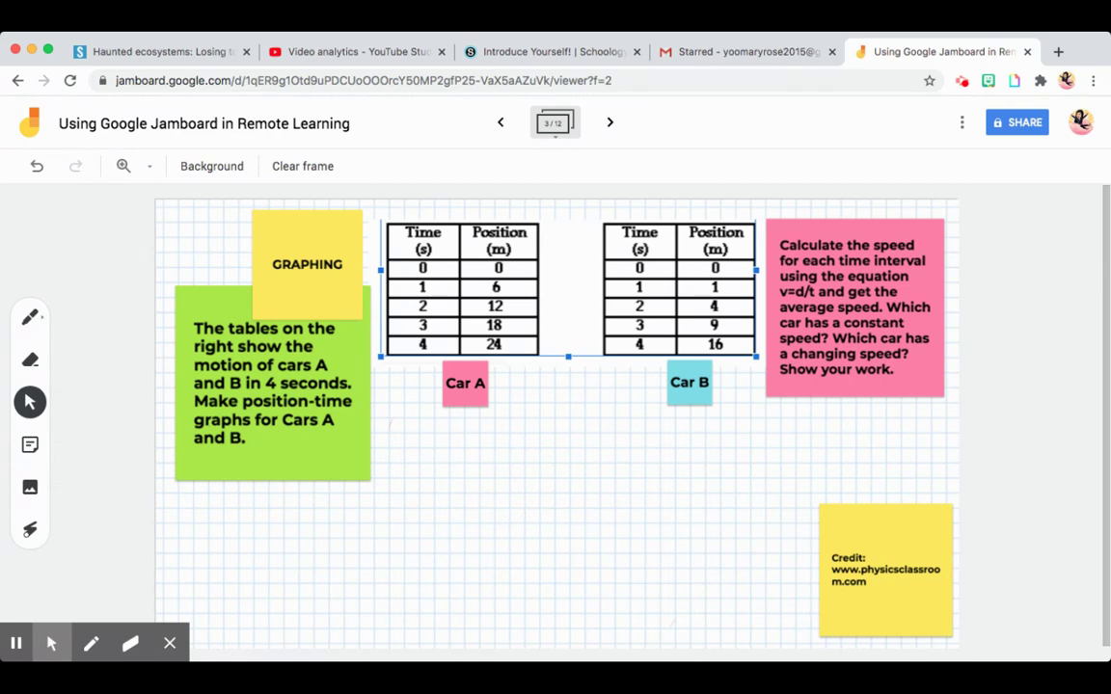
- Advance to frame 4 with the rock-cycle Reinforcement Activity
click(609, 122)
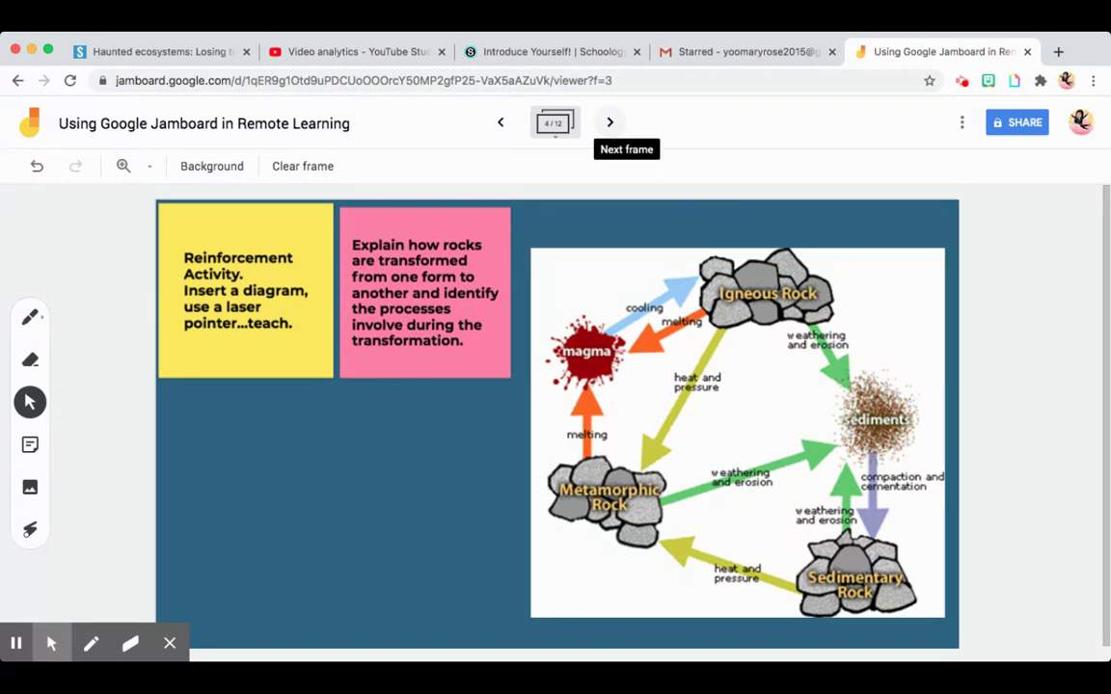
- Advance to the polyatomic-ion frame and place the Sulfate and Nitrate notes beside SO4 and NO3
click(610, 122)
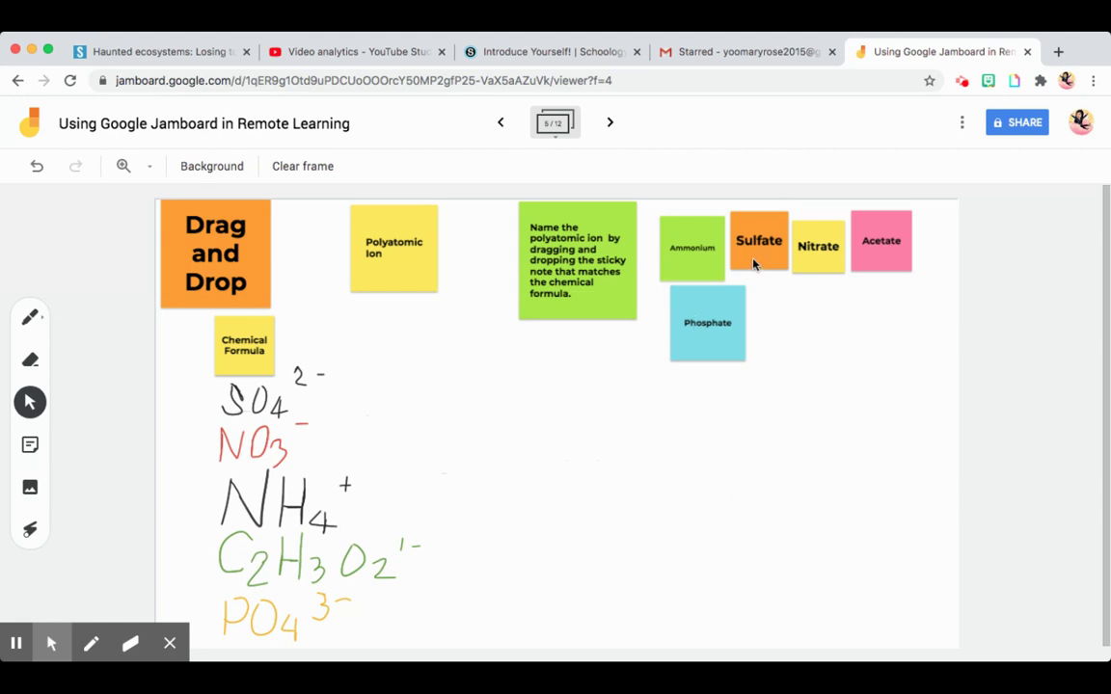
drag(753, 258, 412, 412)
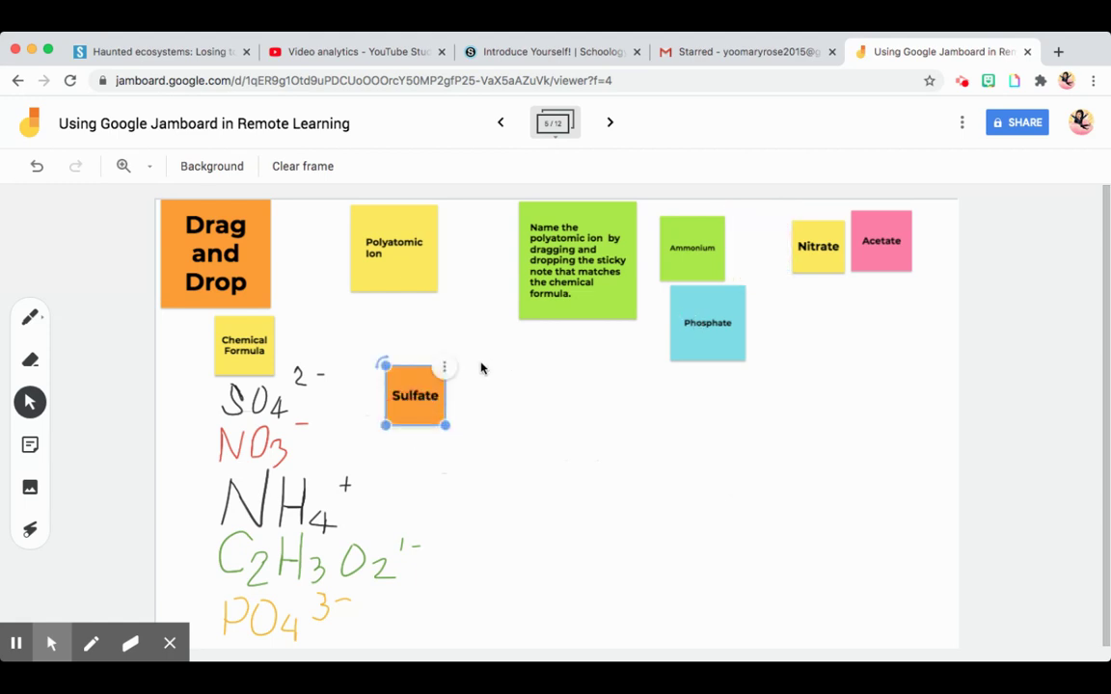
click(530, 402)
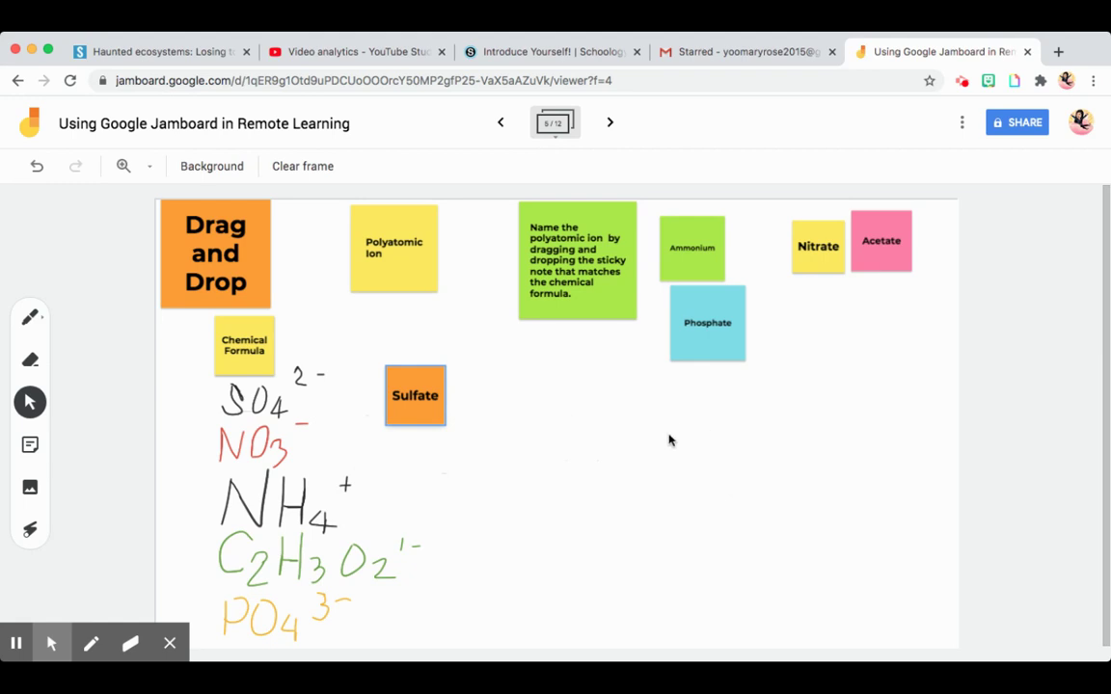
click(414, 395)
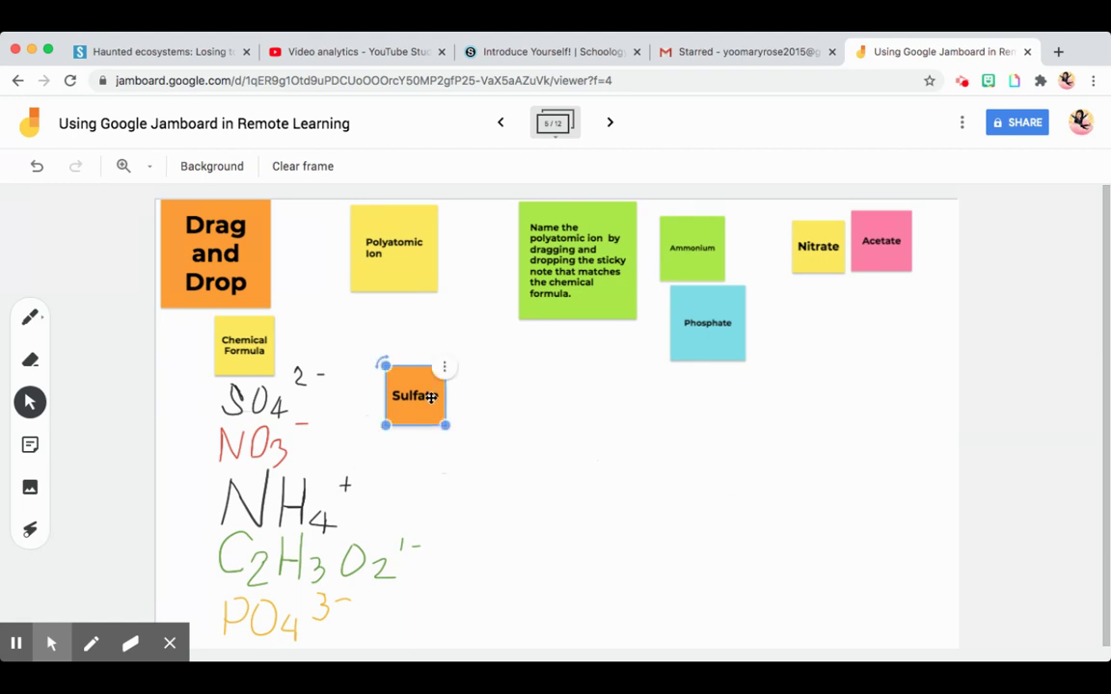
click(529, 377)
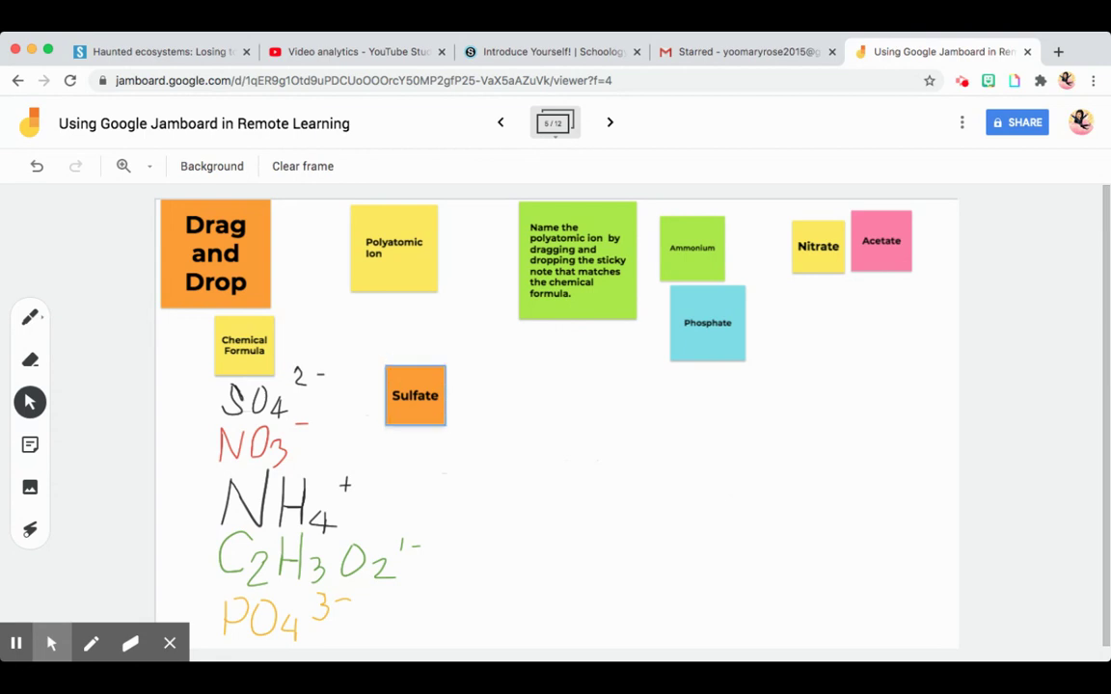
drag(827, 242, 381, 436)
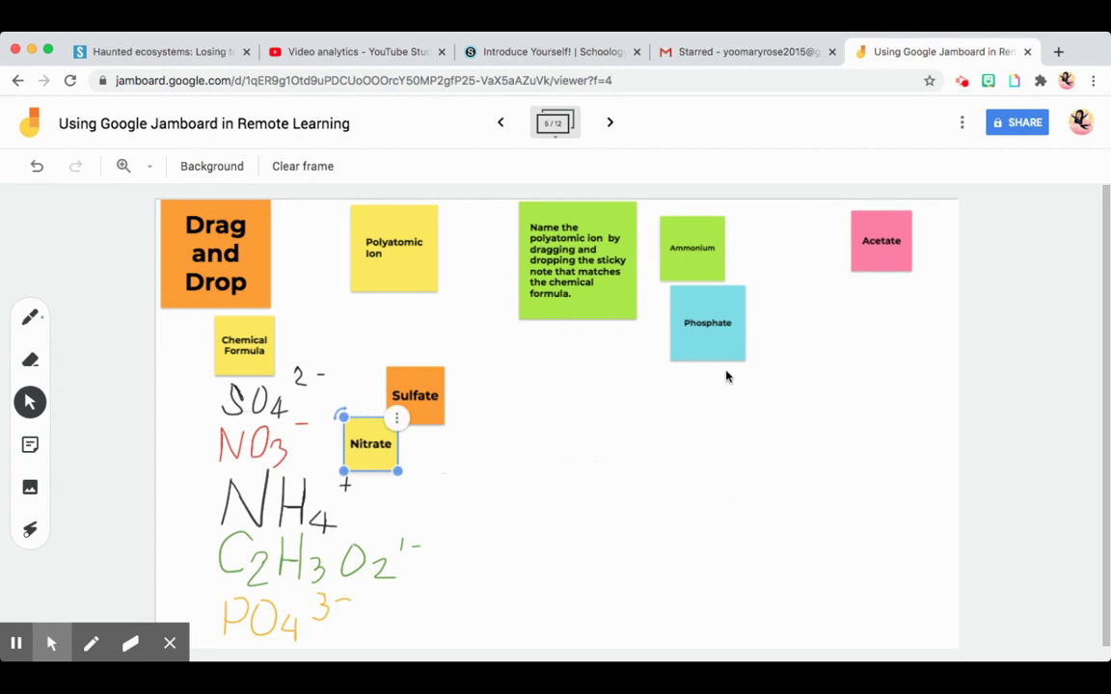
- Place the Phosphate, Acetate and Ammonium notes beside PO4, C2H3O2 and NH4+
click(719, 322)
drag(719, 322, 419, 618)
drag(868, 261, 471, 576)
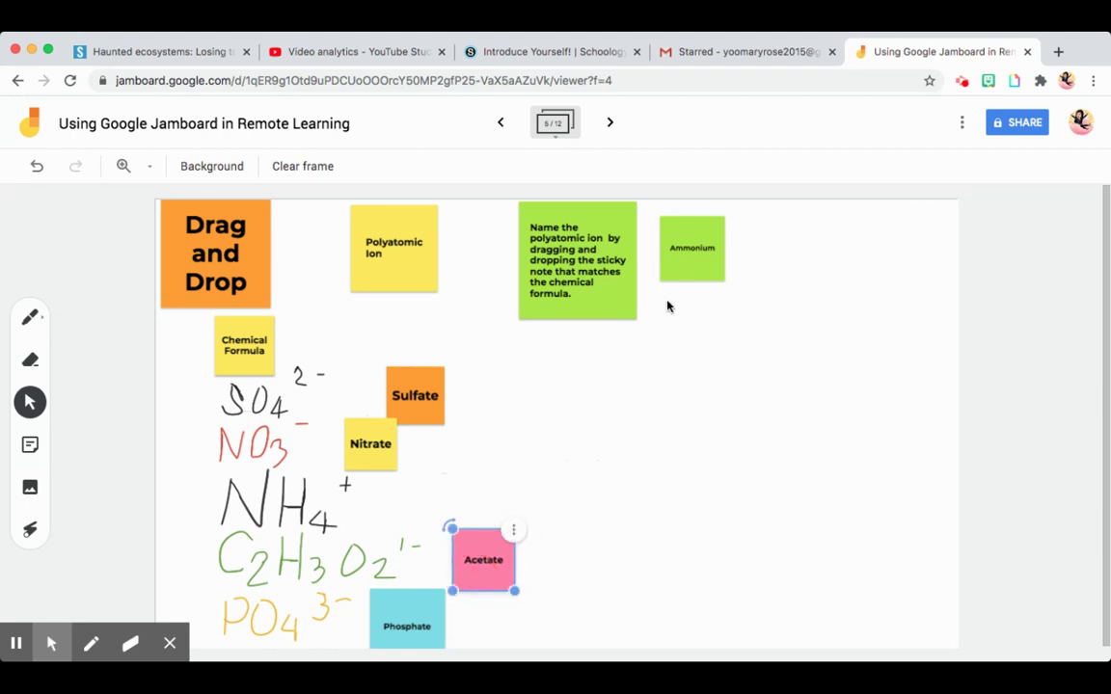
click(686, 258)
drag(686, 258, 434, 499)
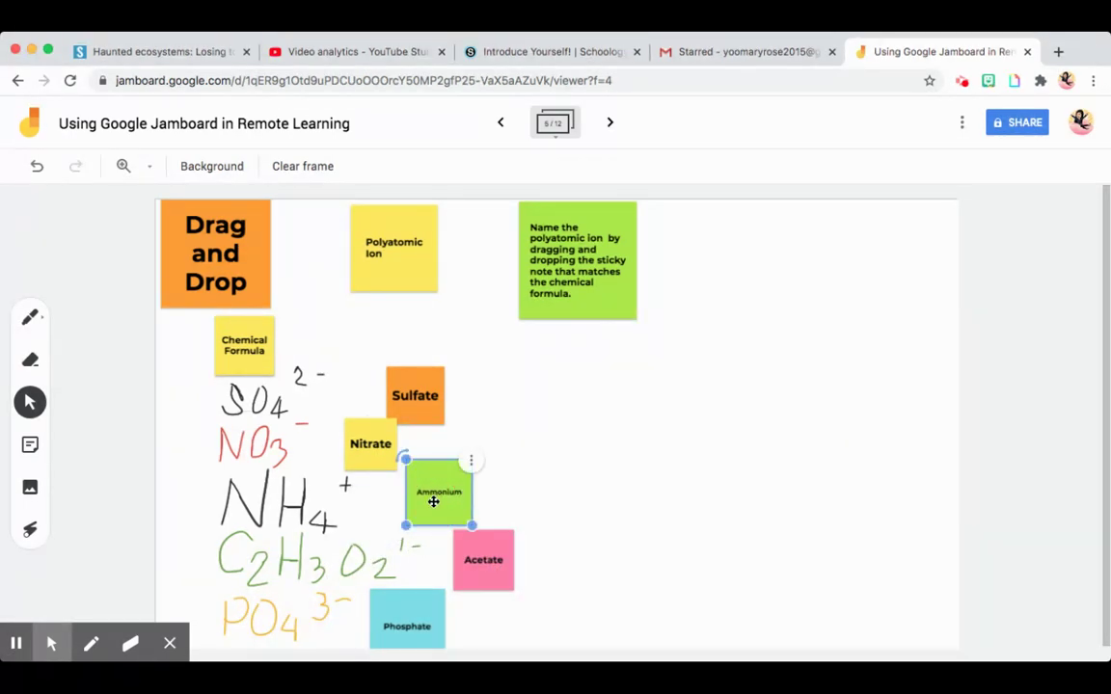
click(746, 417)
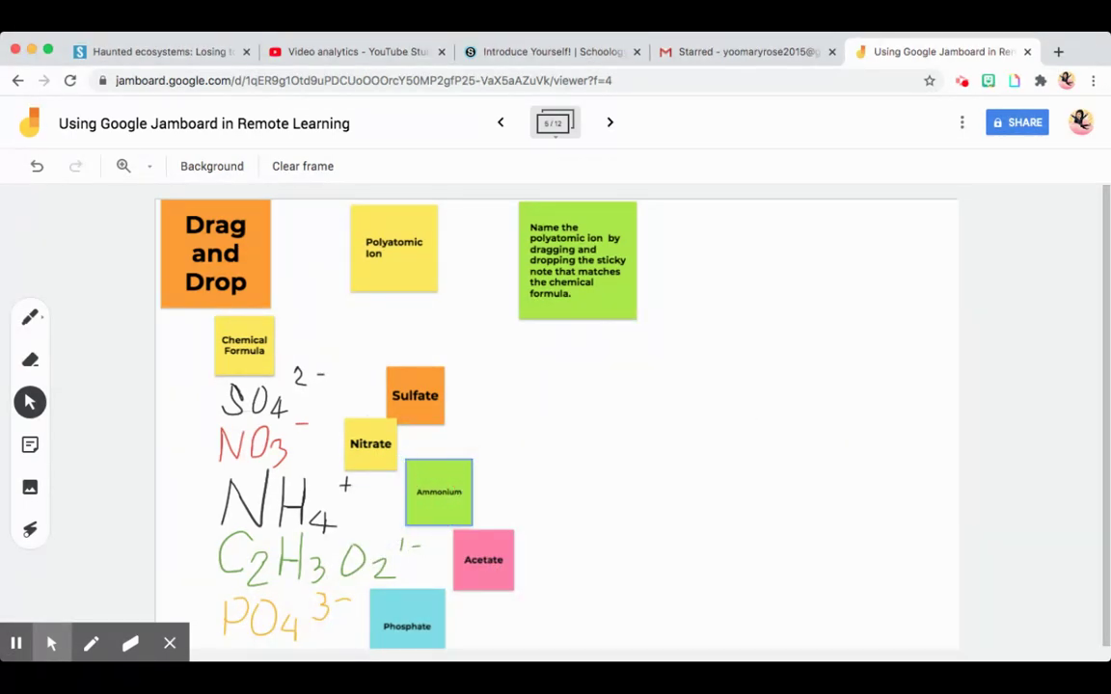